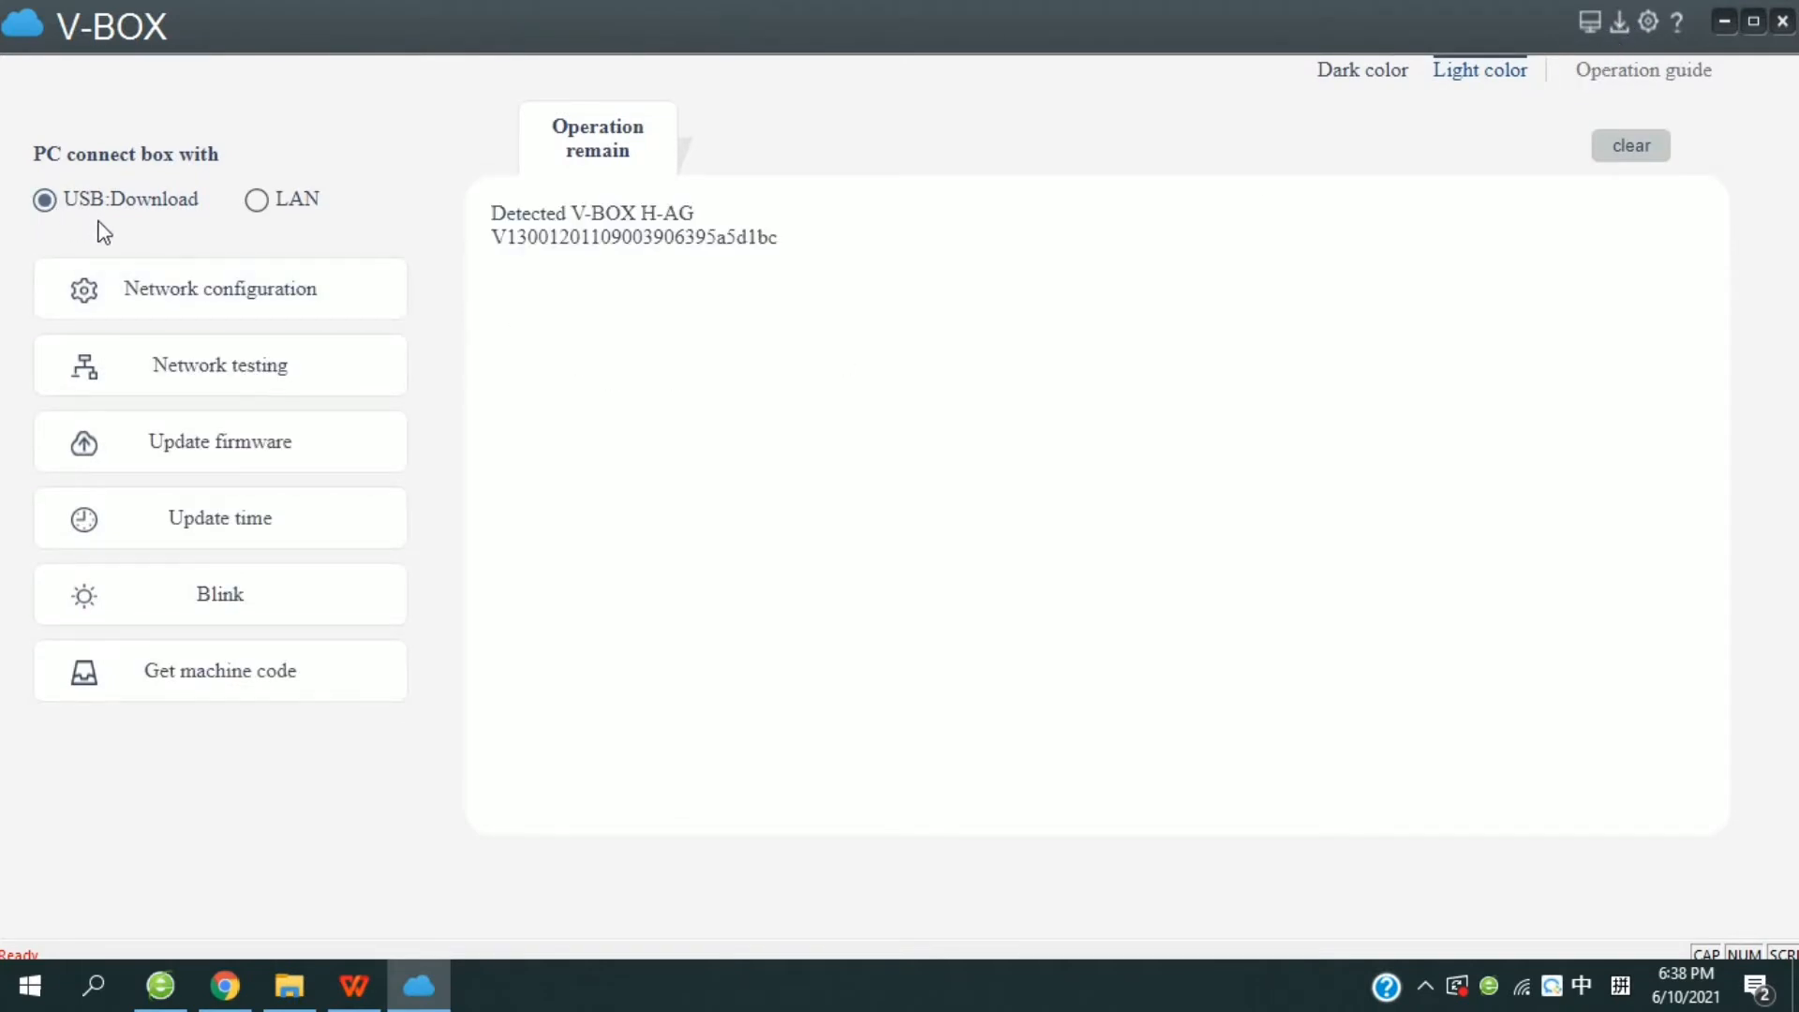
Step: Open the network configuration, choose the ASEAN server and keep Ethernet enabled
{"action": "left_click", "coordinate": [162, 305]}
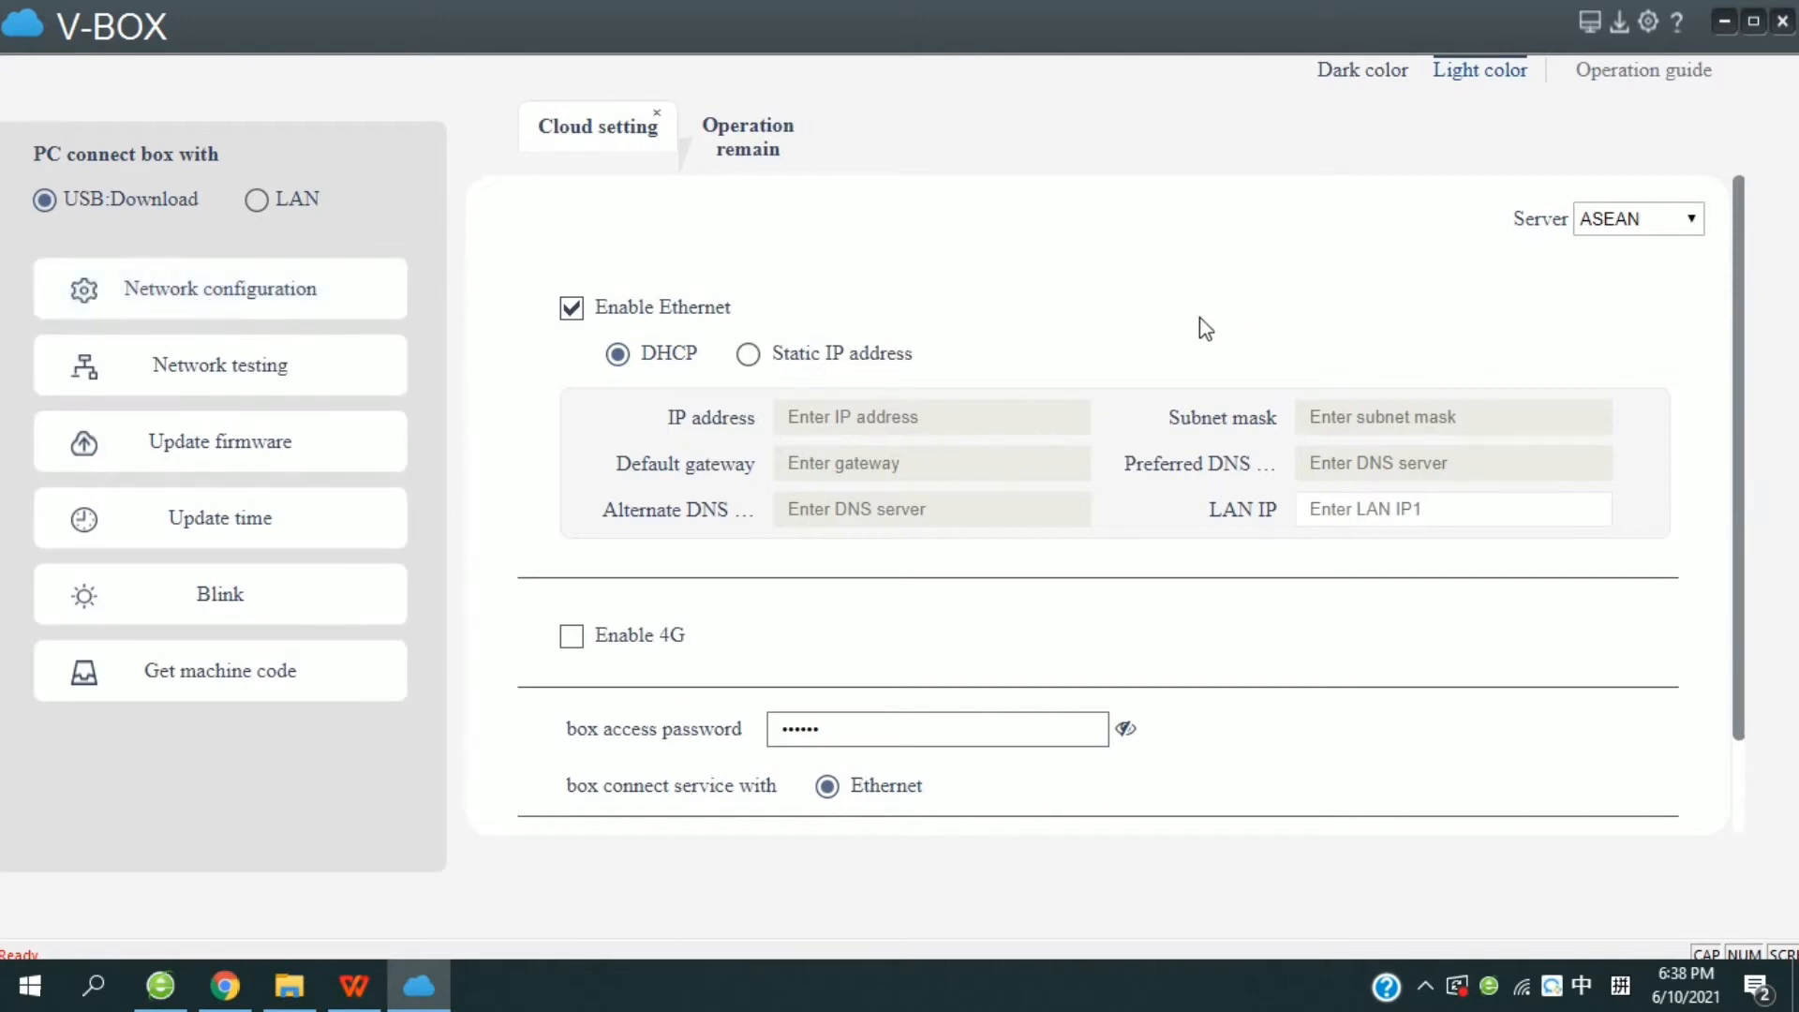
{"action": "left_click", "coordinate": [1636, 219]}
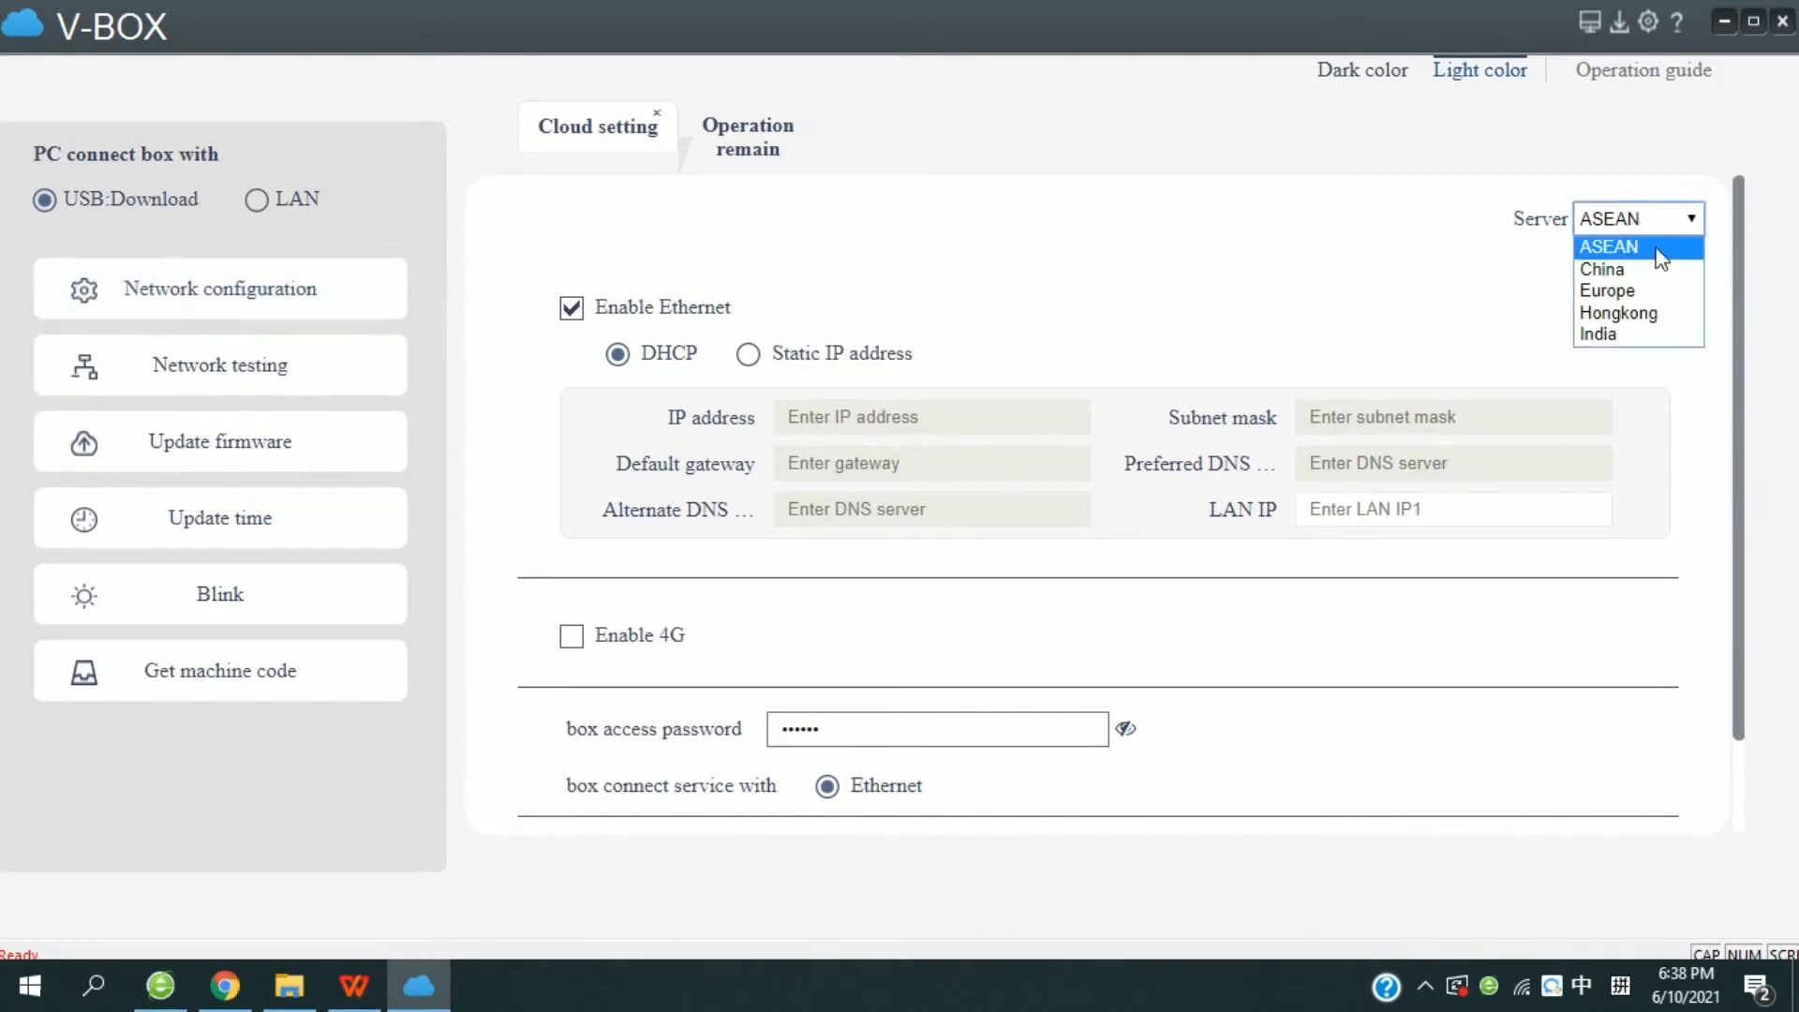
{"action": "left_click", "coordinate": [1624, 248]}
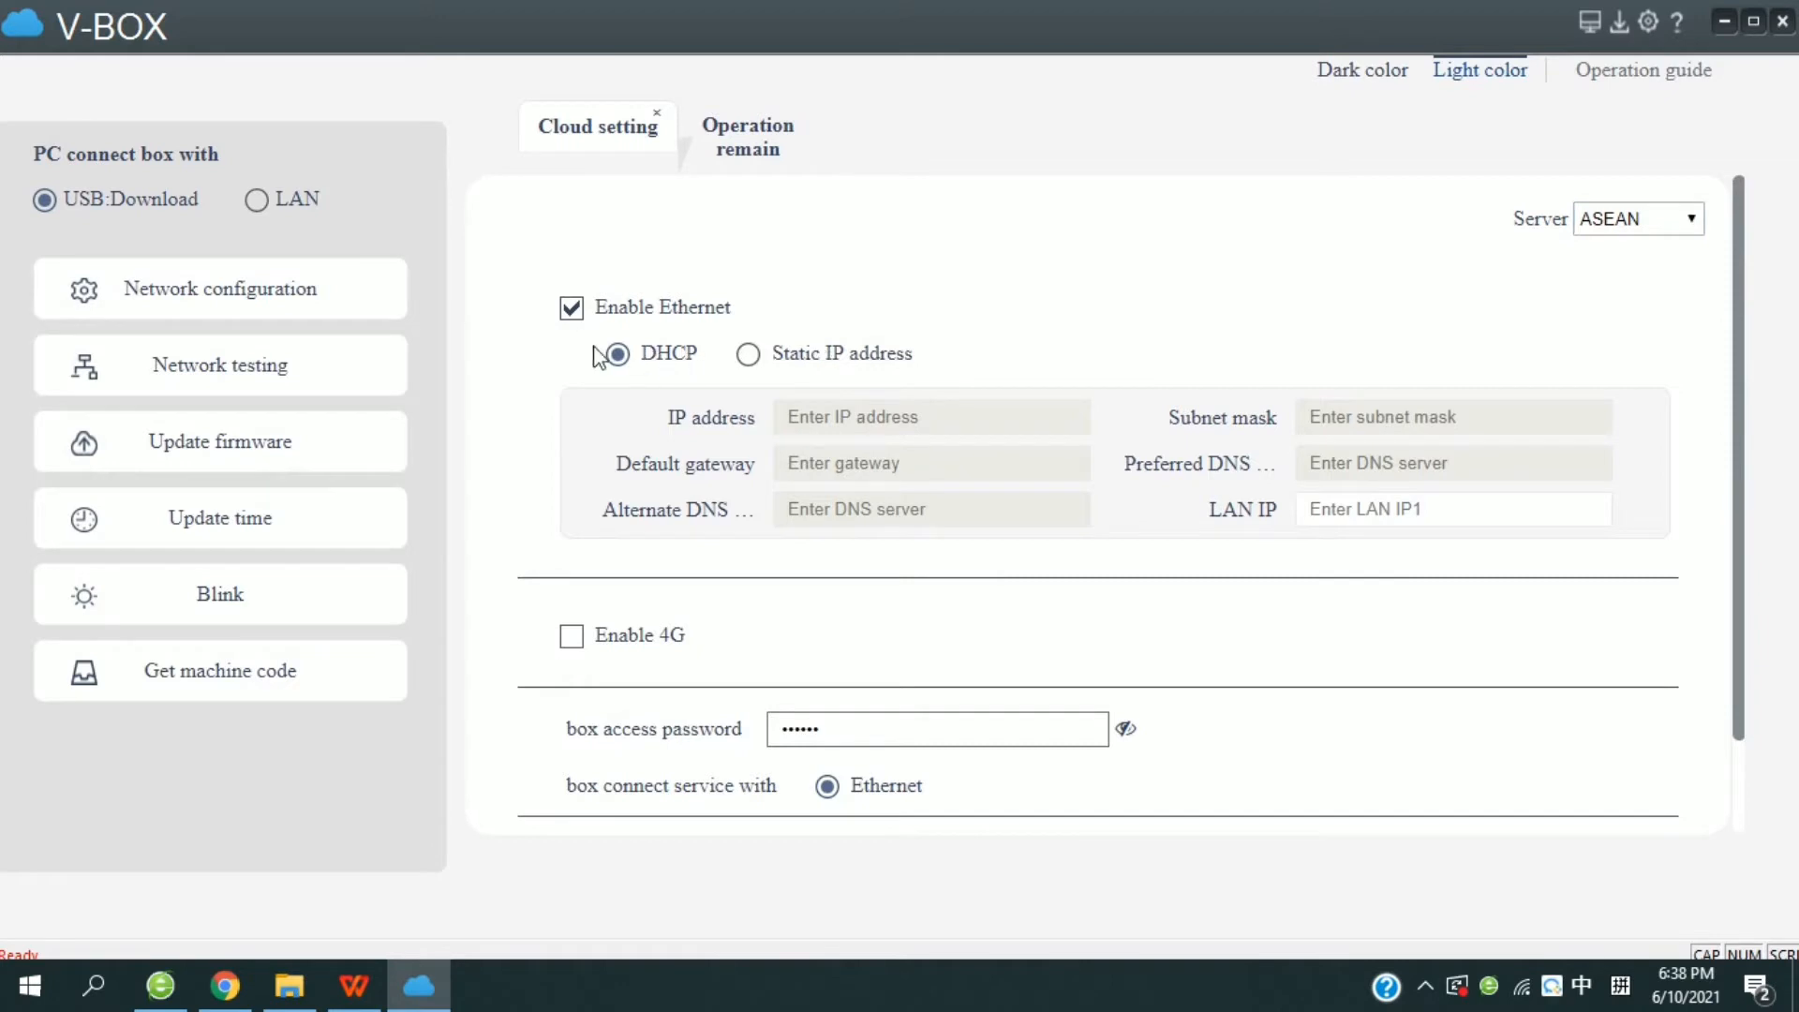
{"action": "left_click", "coordinate": [570, 307]}
{"action": "left_click", "coordinate": [571, 313]}
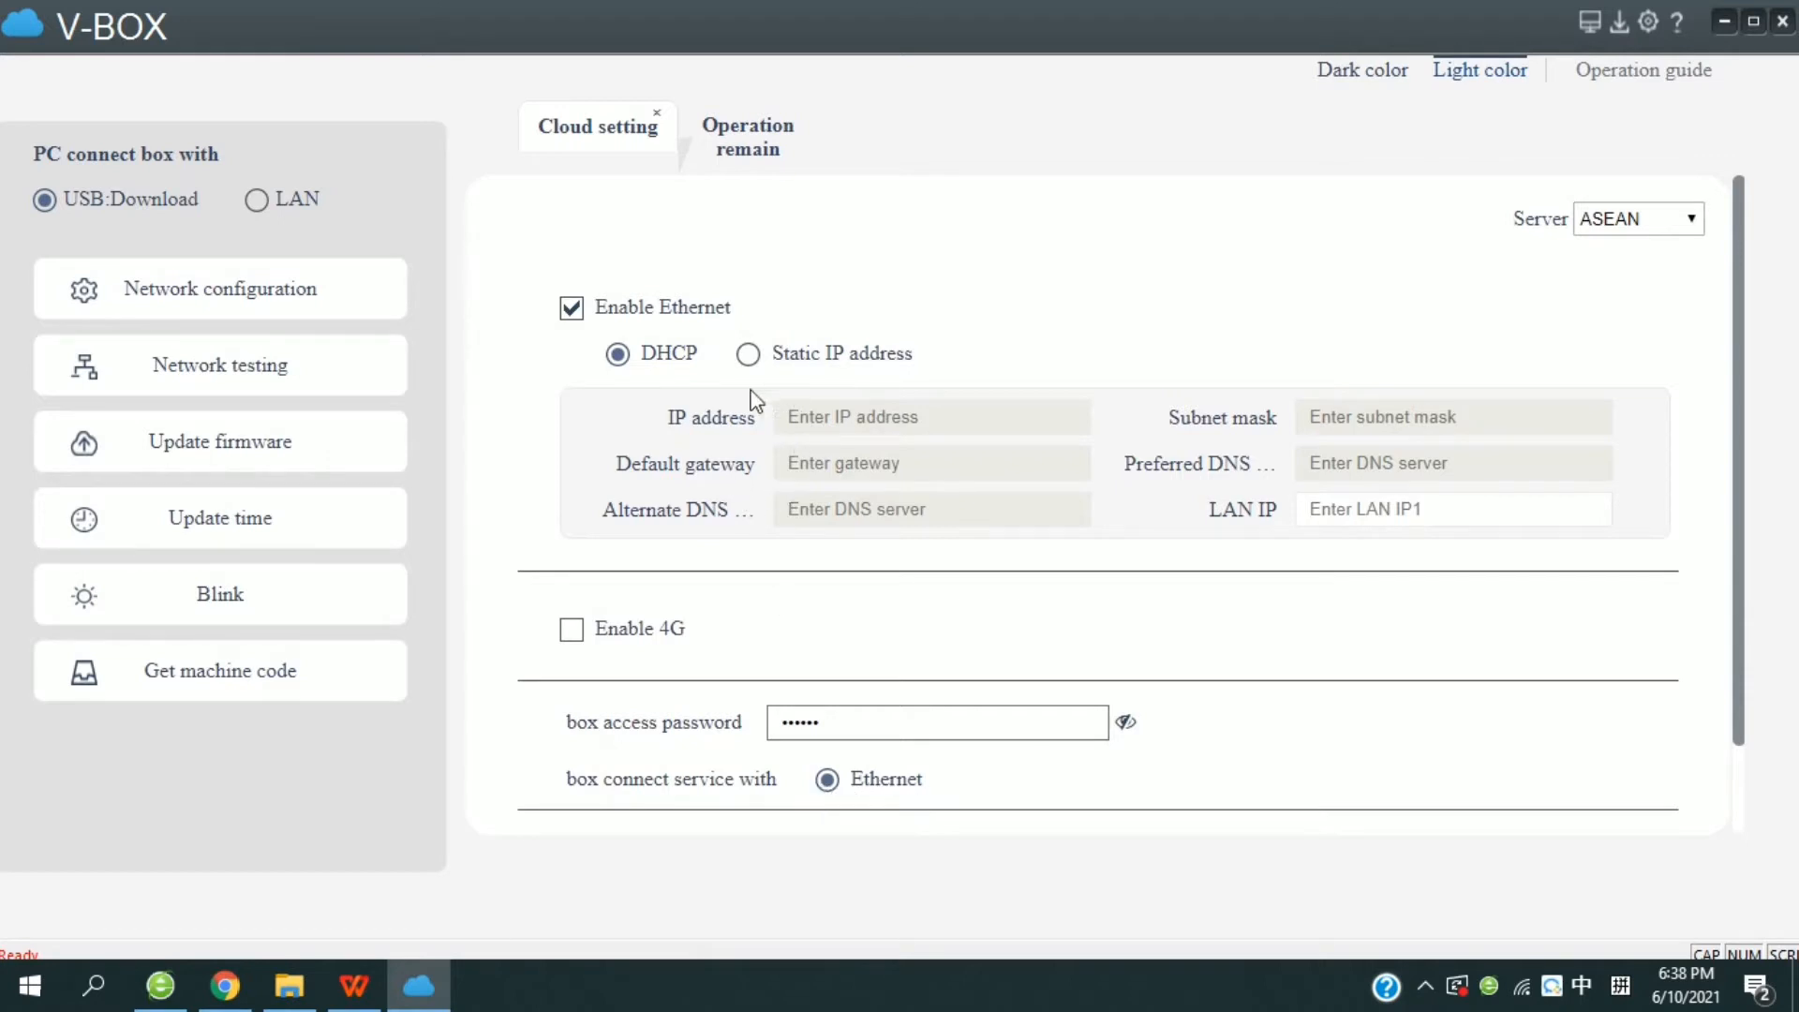
{"action": "left_click", "coordinate": [748, 355]}
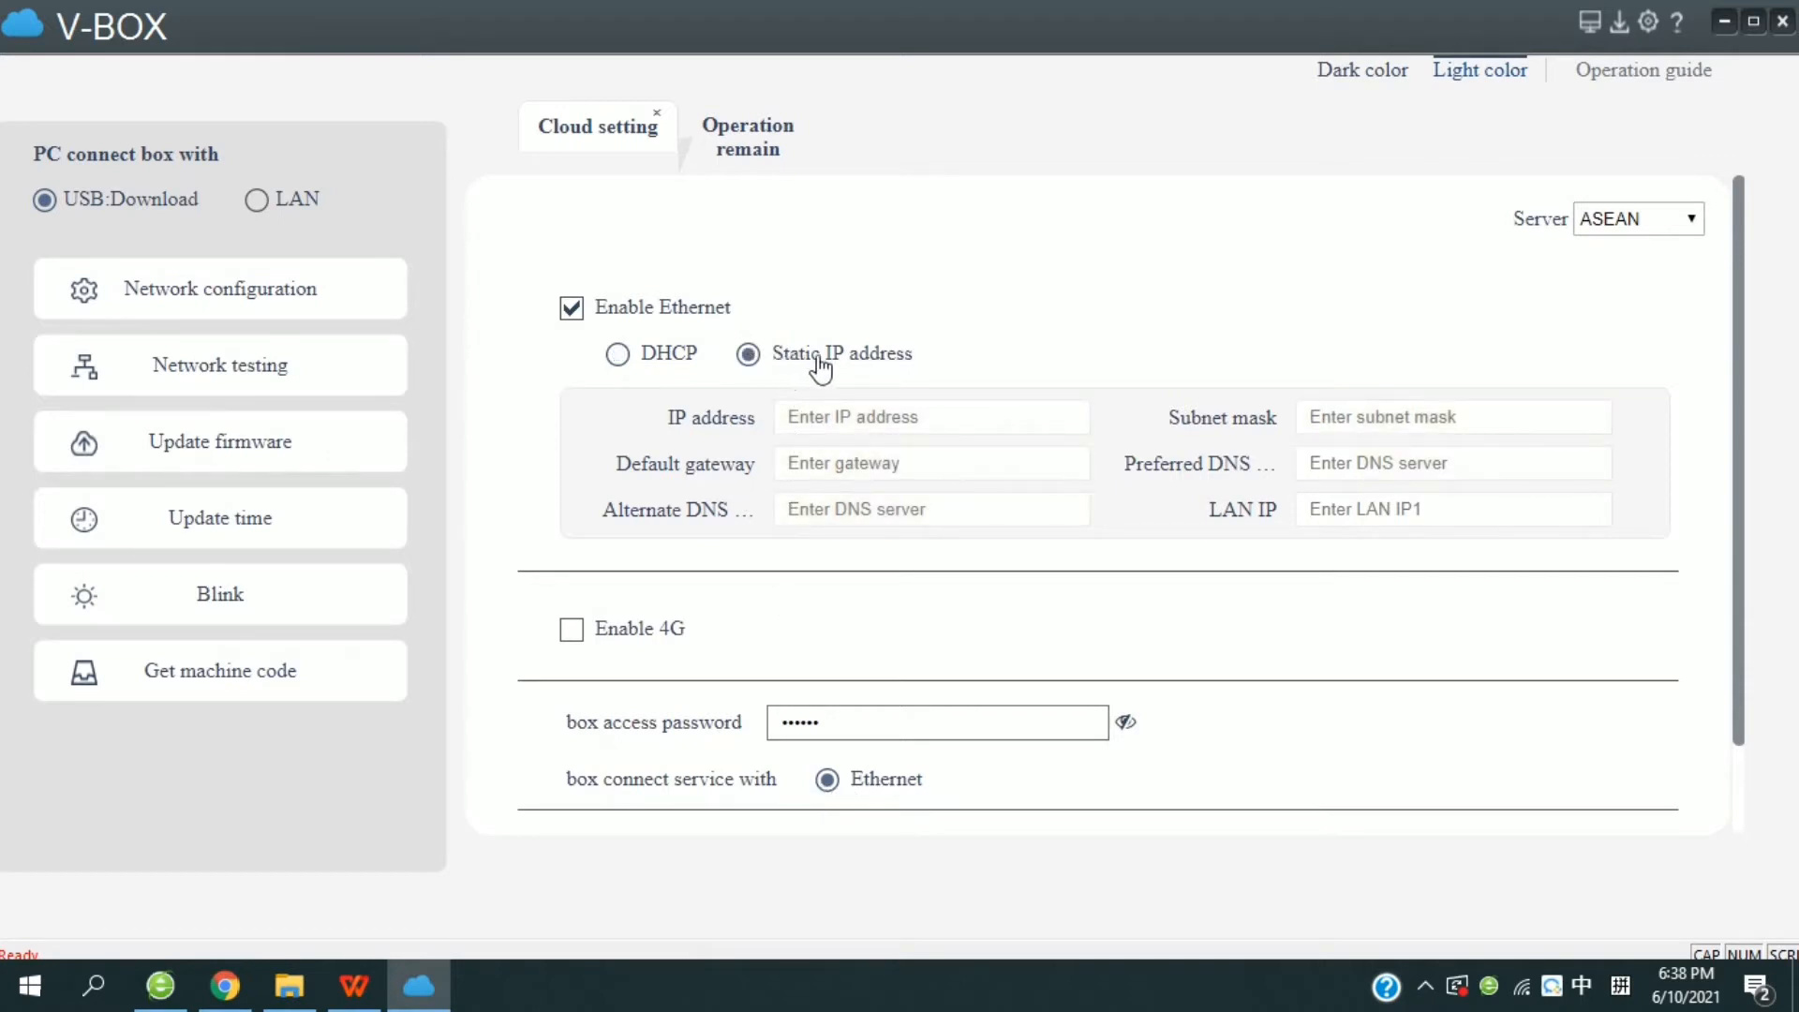
{"action": "left_click", "coordinate": [910, 426]}
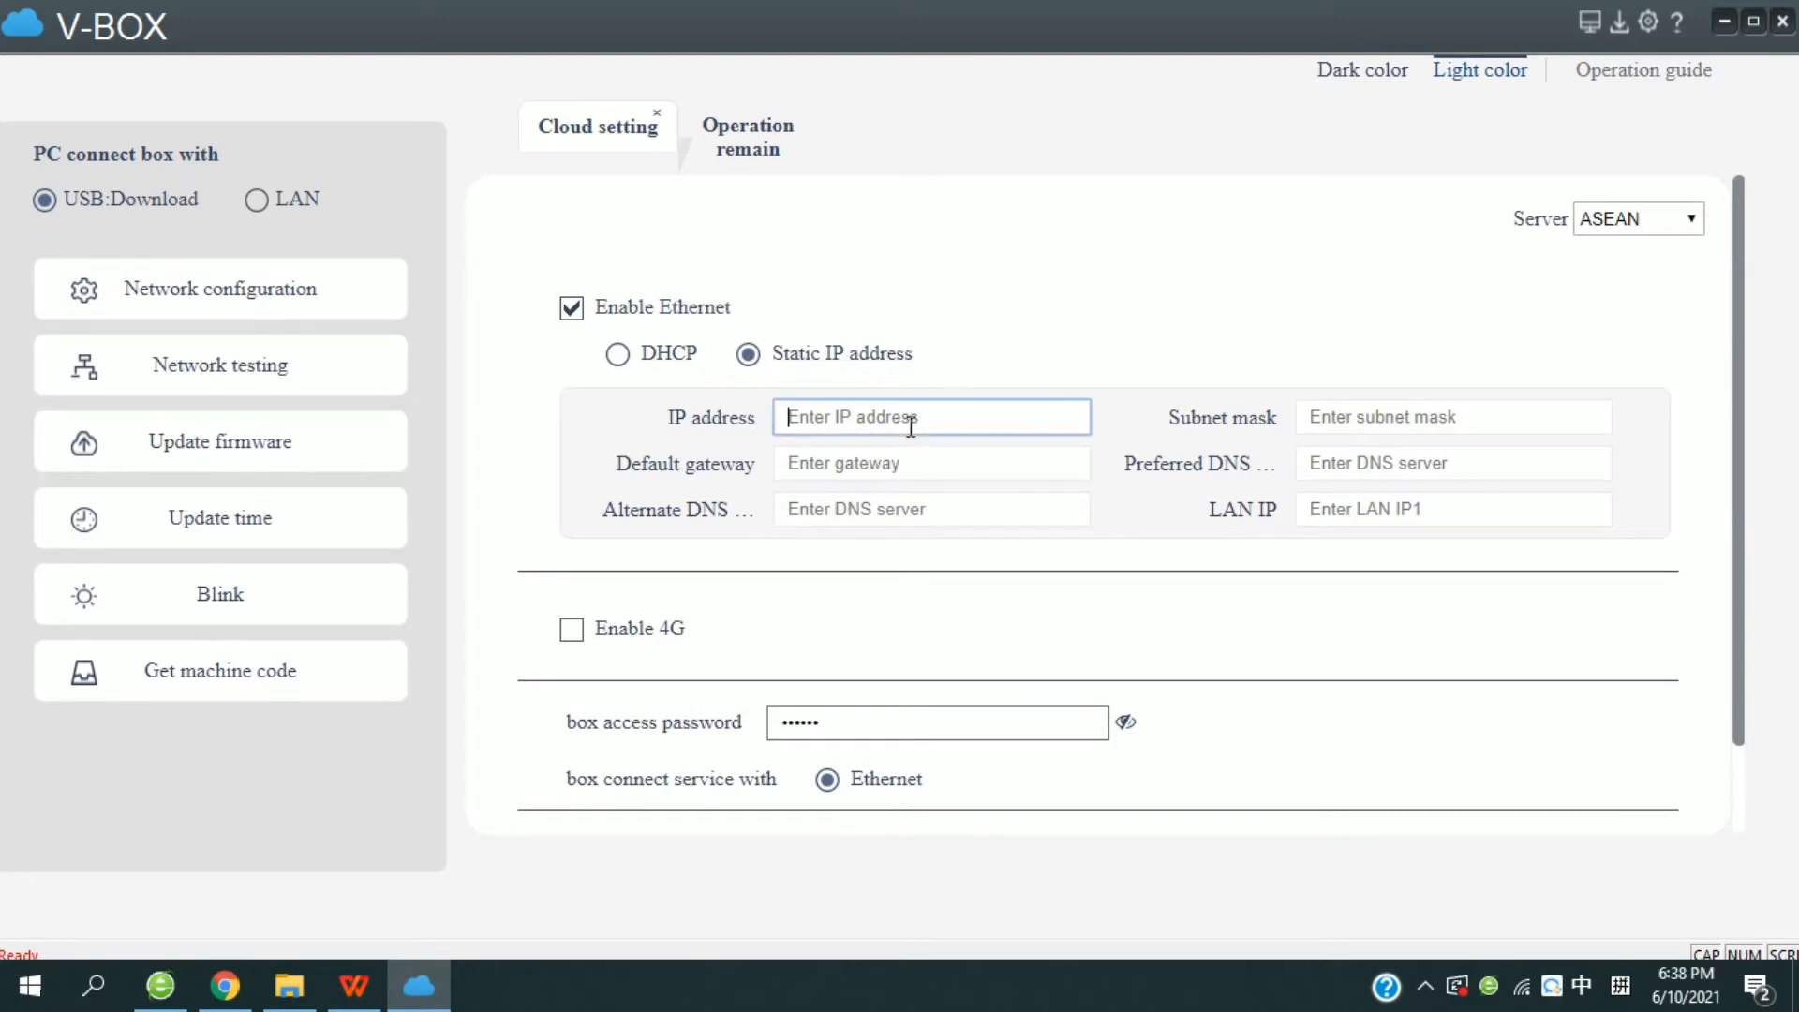
{"action": "left_click", "coordinate": [1355, 426]}
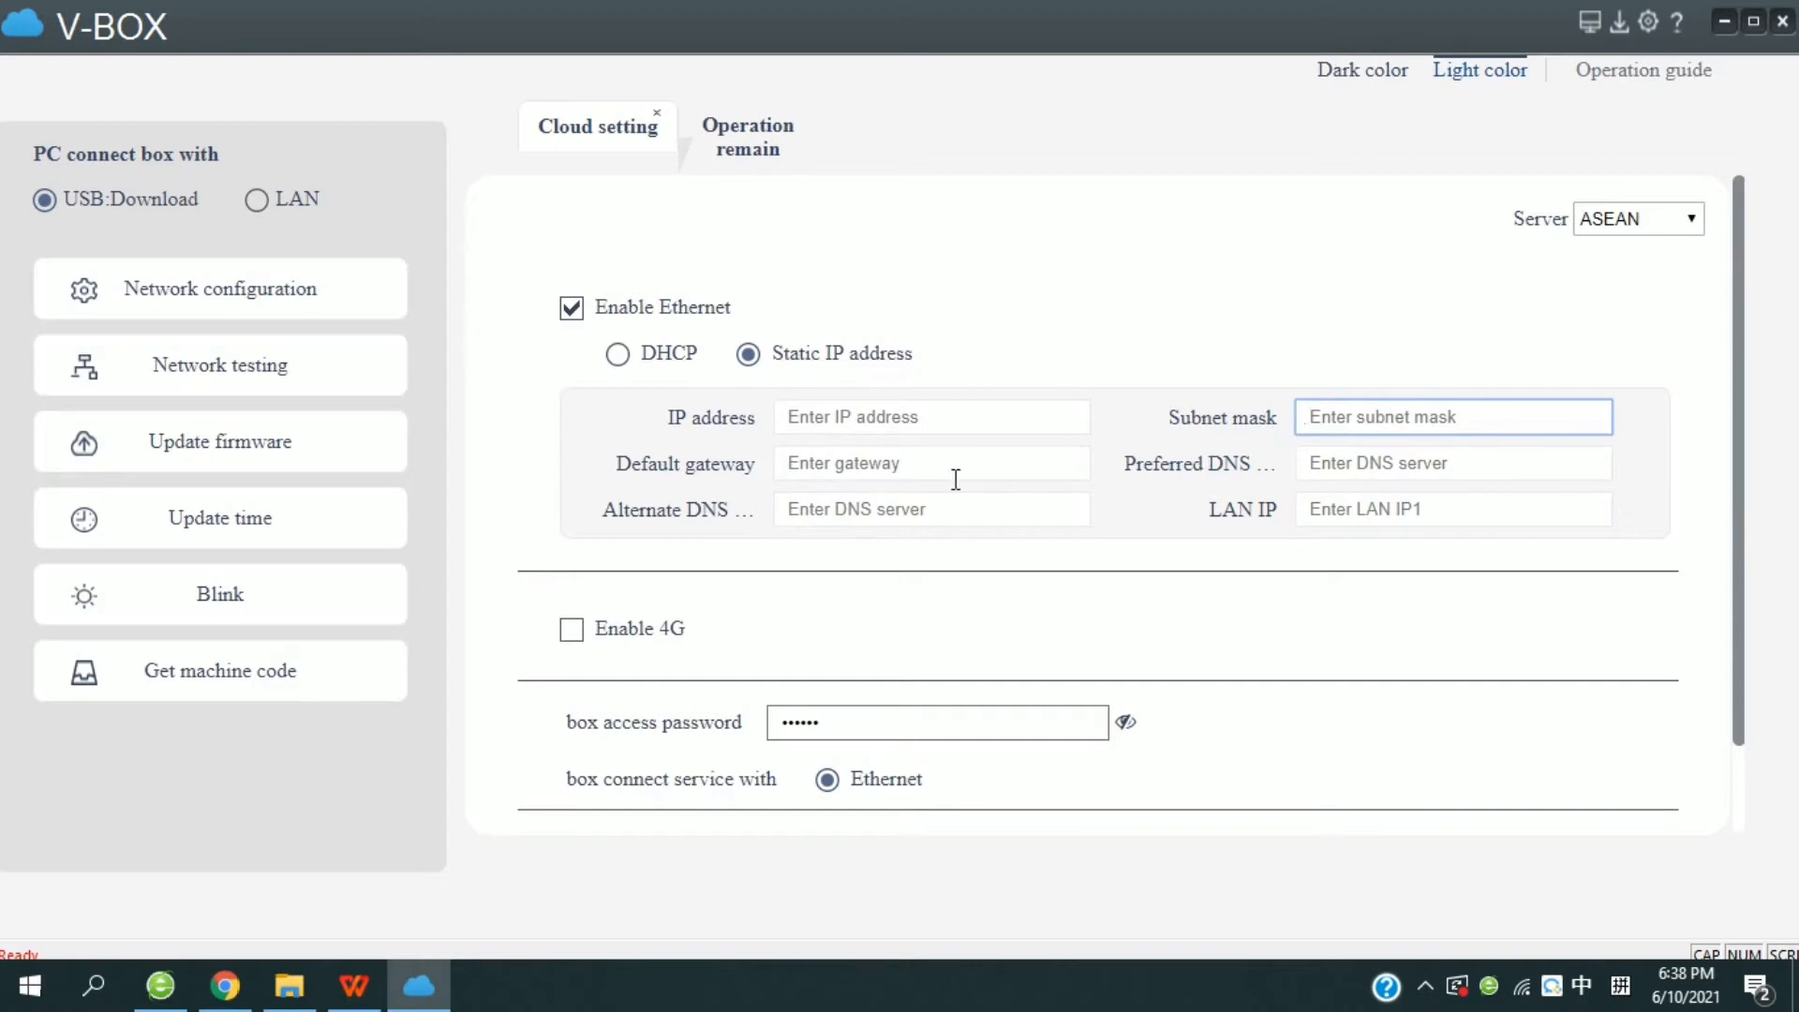
{"action": "left_click", "coordinate": [858, 473]}
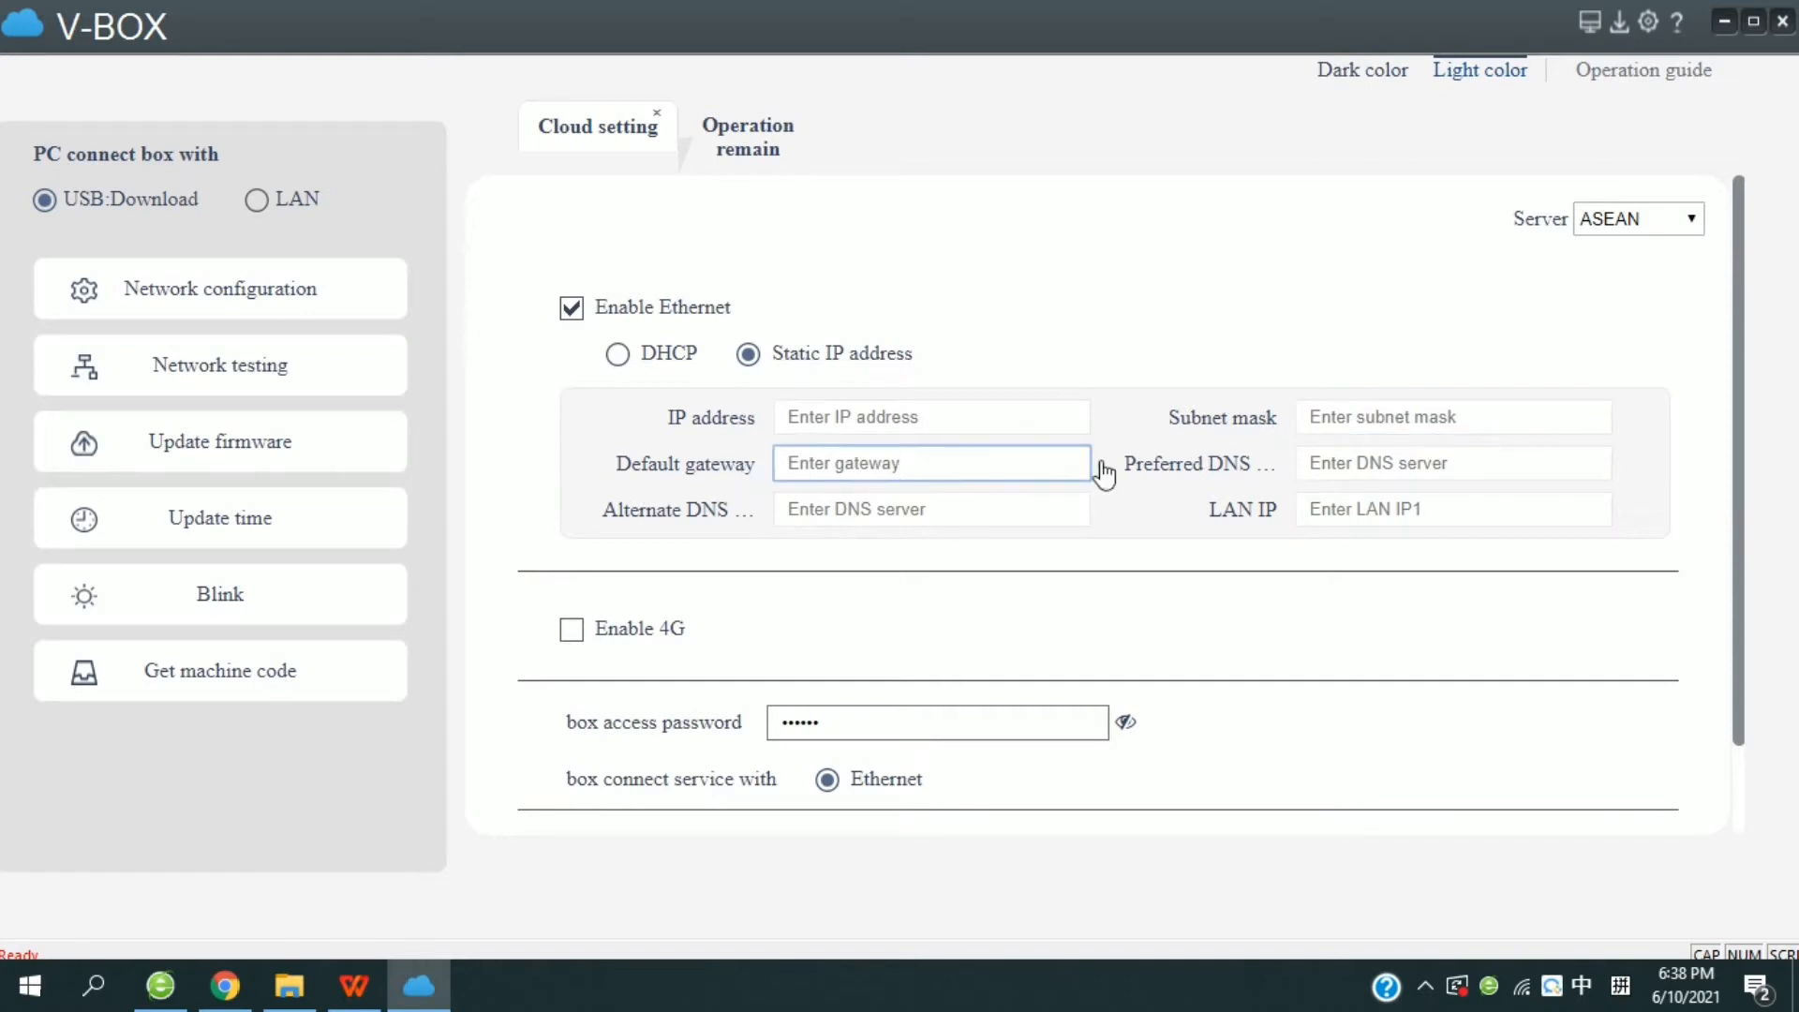
{"action": "left_click", "coordinate": [1371, 468]}
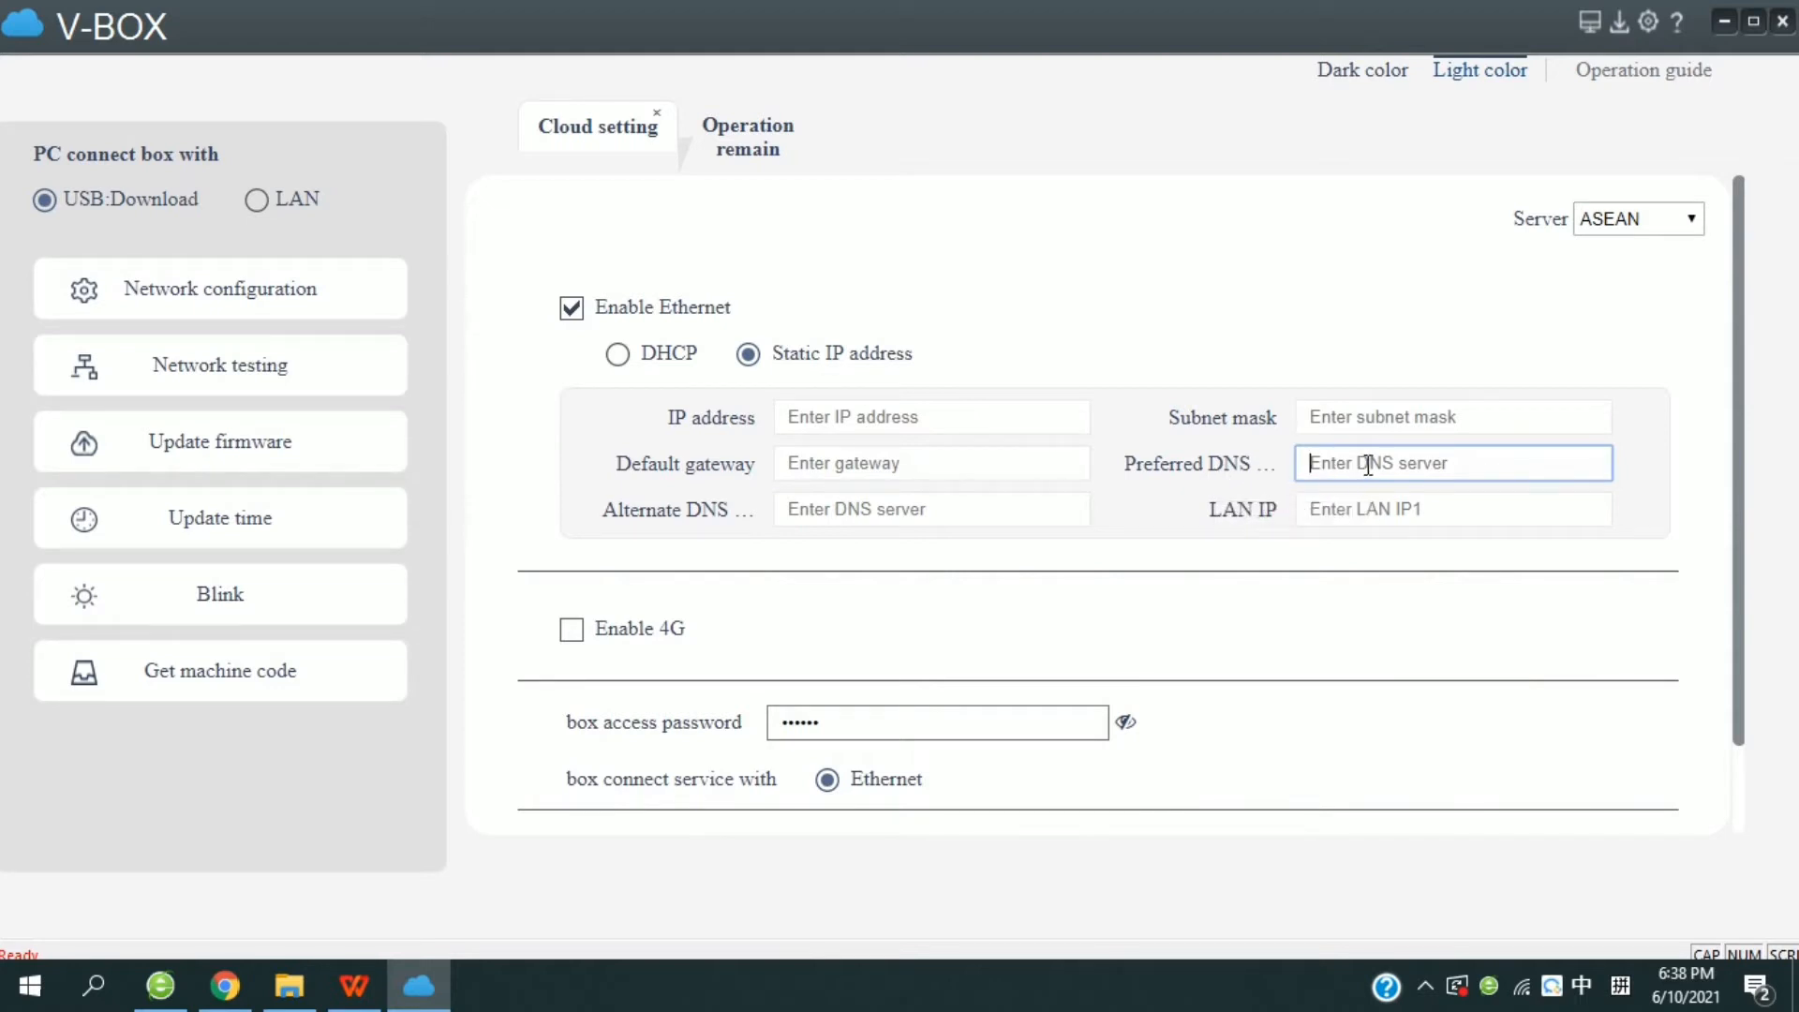
{"action": "type", "text": "8.8.8.8"}
{"action": "left_click_drag", "start_coordinate": [1368, 465], "coordinate": [1237, 465]}
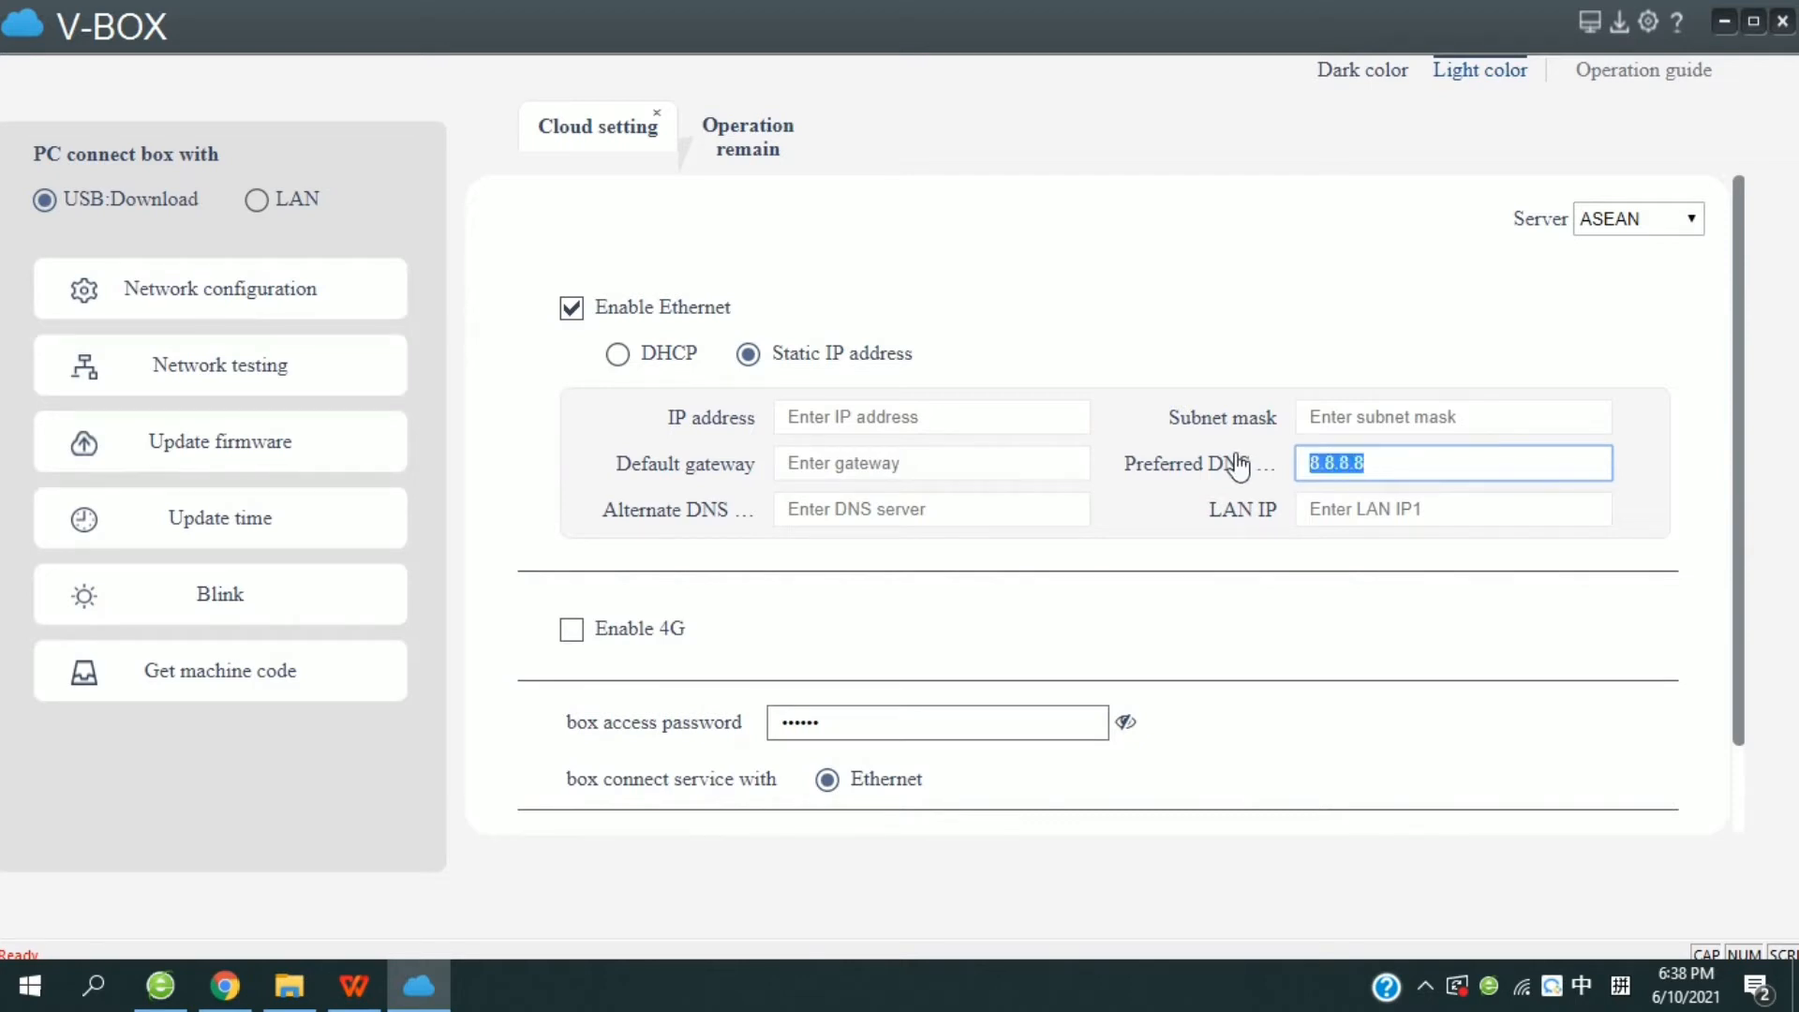
{"action": "key", "text": "BackSpace"}
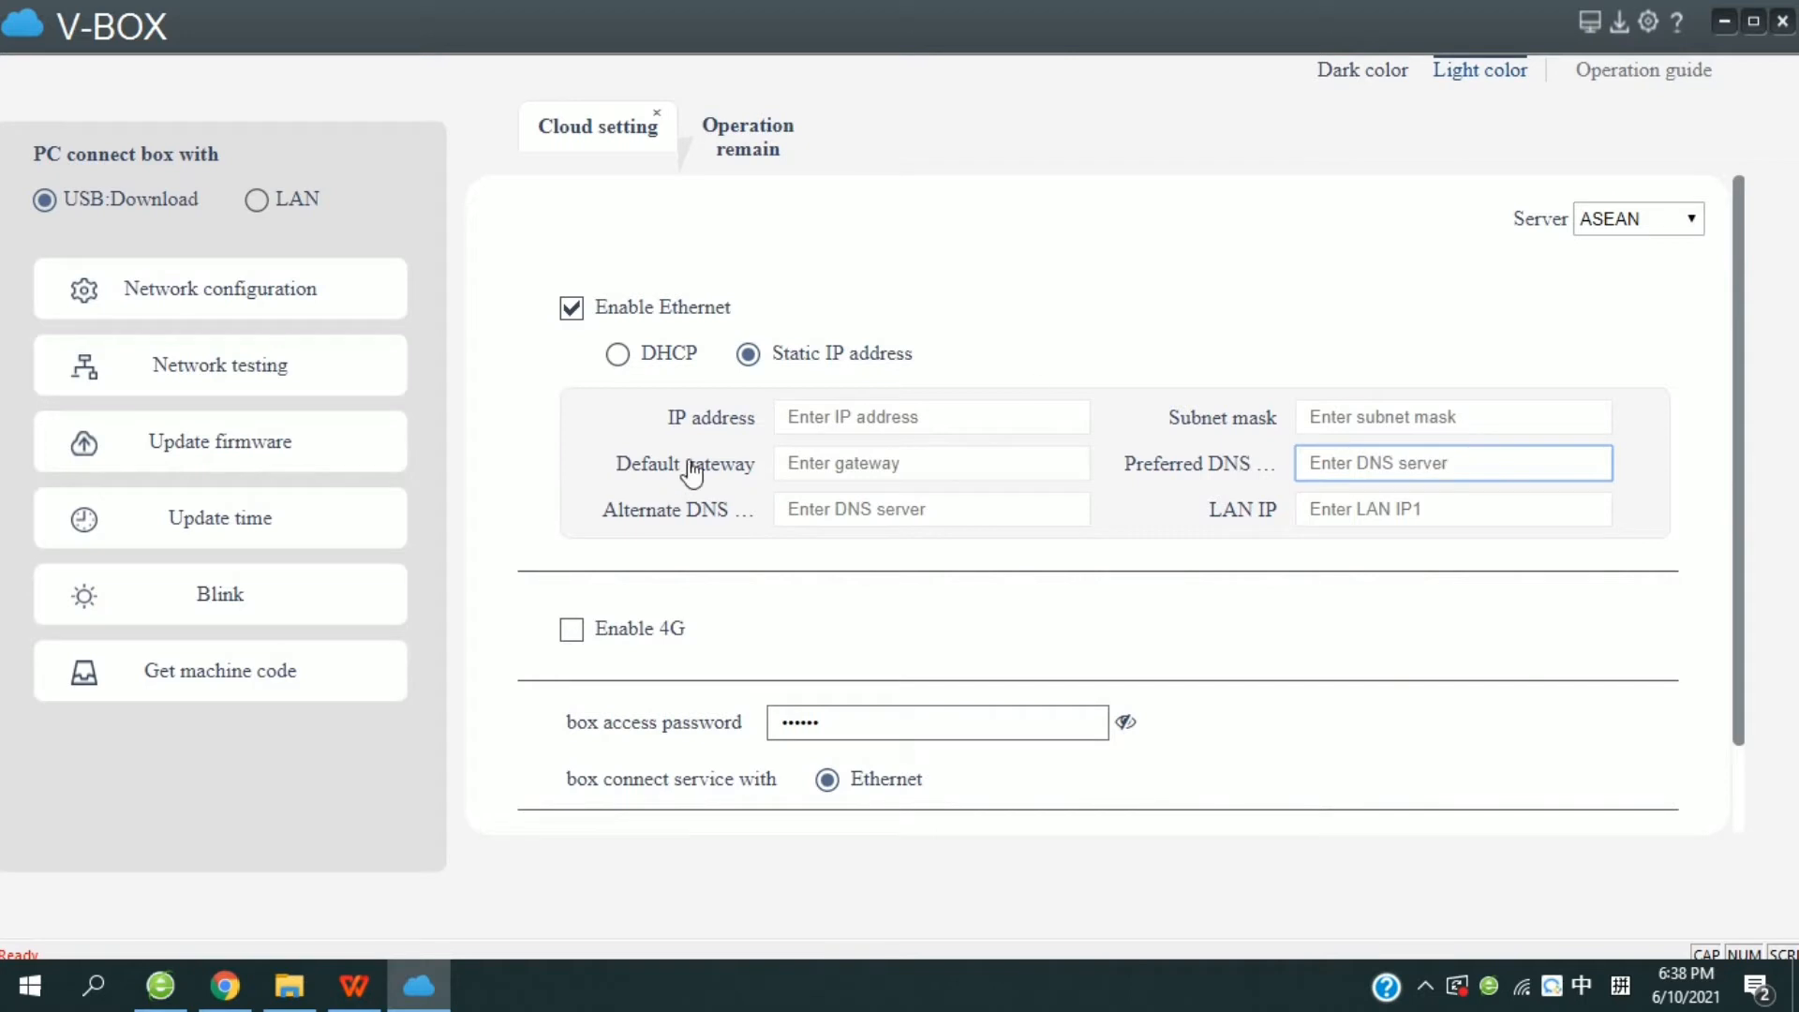
Step: Use DHCP for the Ethernet connection and download the network configuration to the box
{"action": "left_click", "coordinate": [628, 356]}
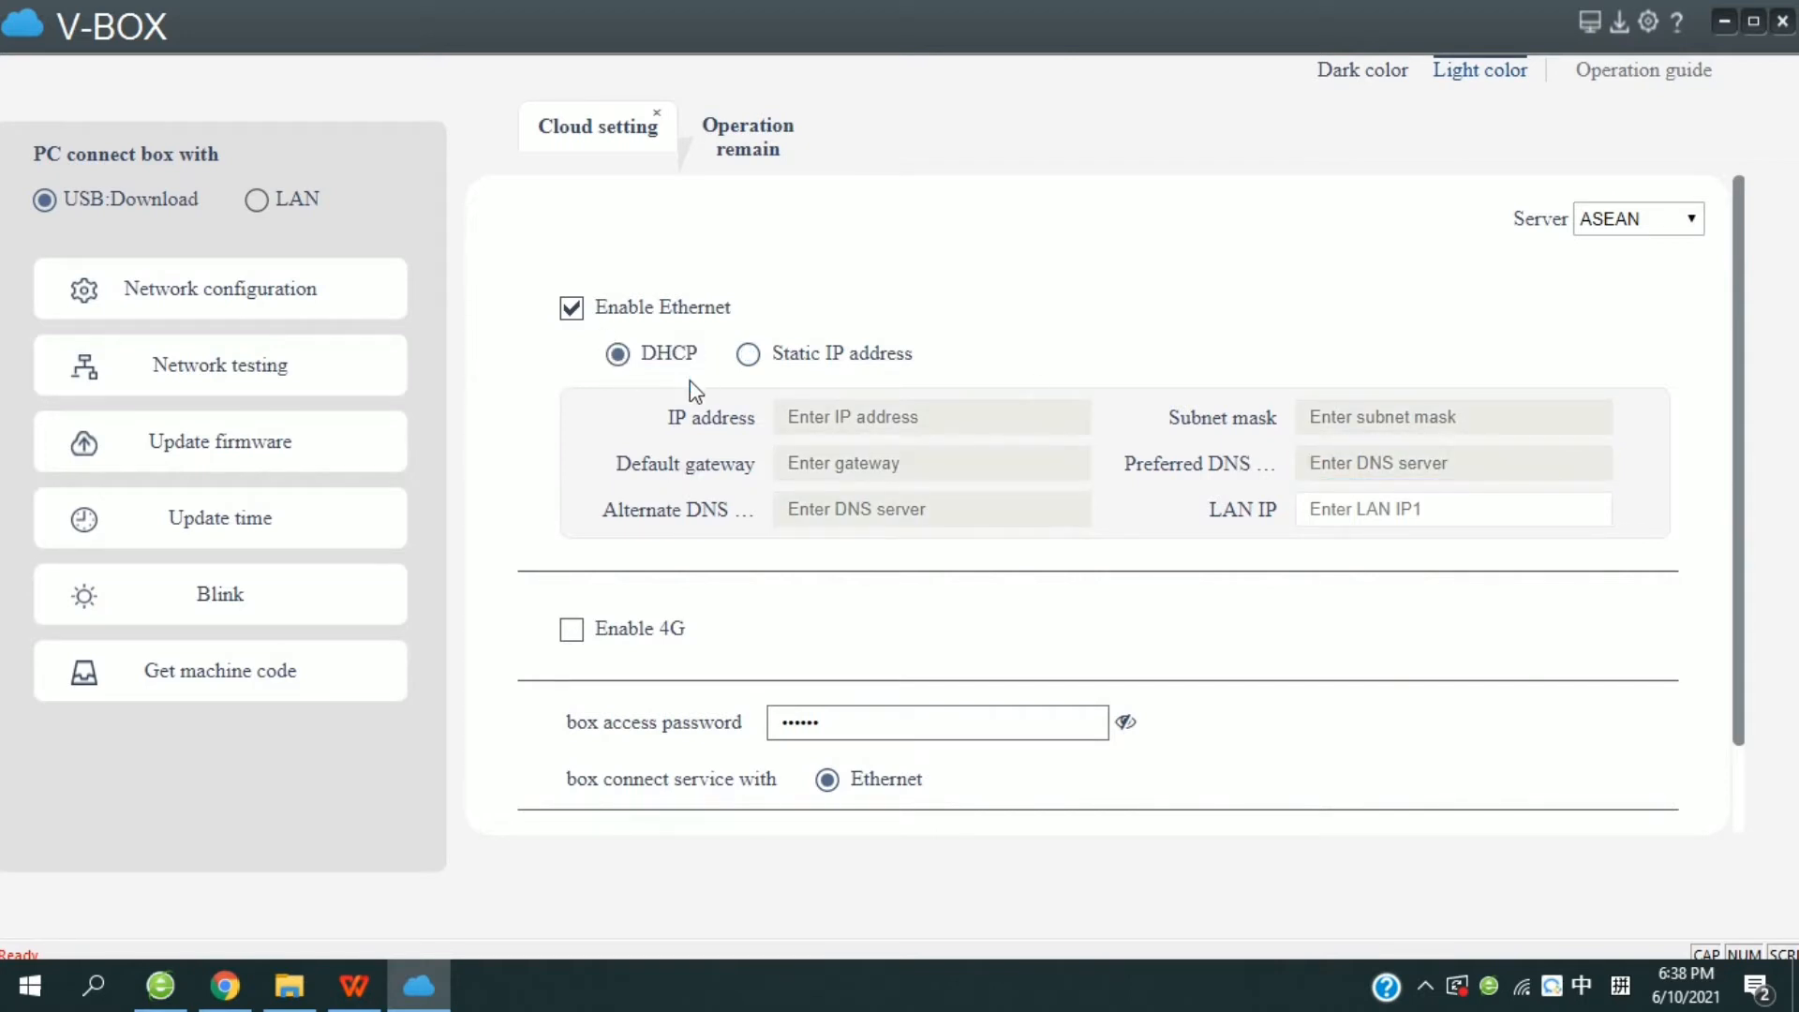
{"action": "scroll", "coordinate": [855, 740], "scroll_direction": "down", "scroll_amount": 2}
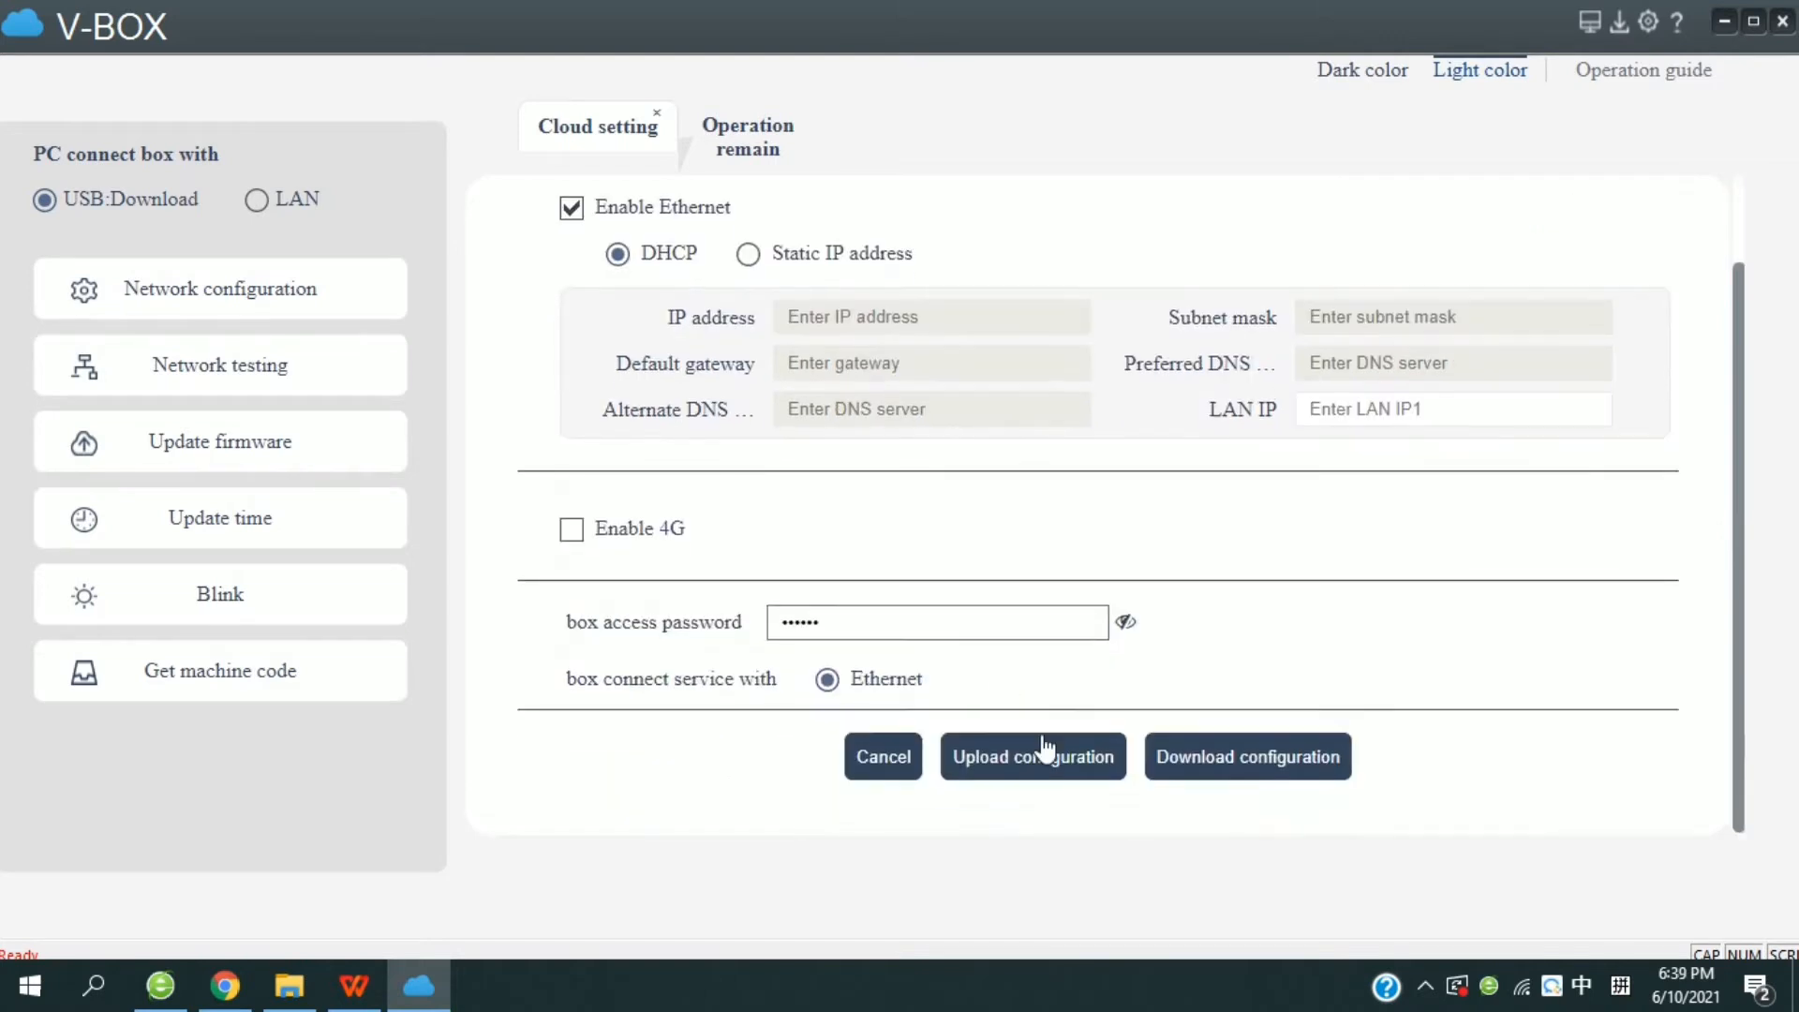
{"action": "left_click", "coordinate": [1247, 767]}
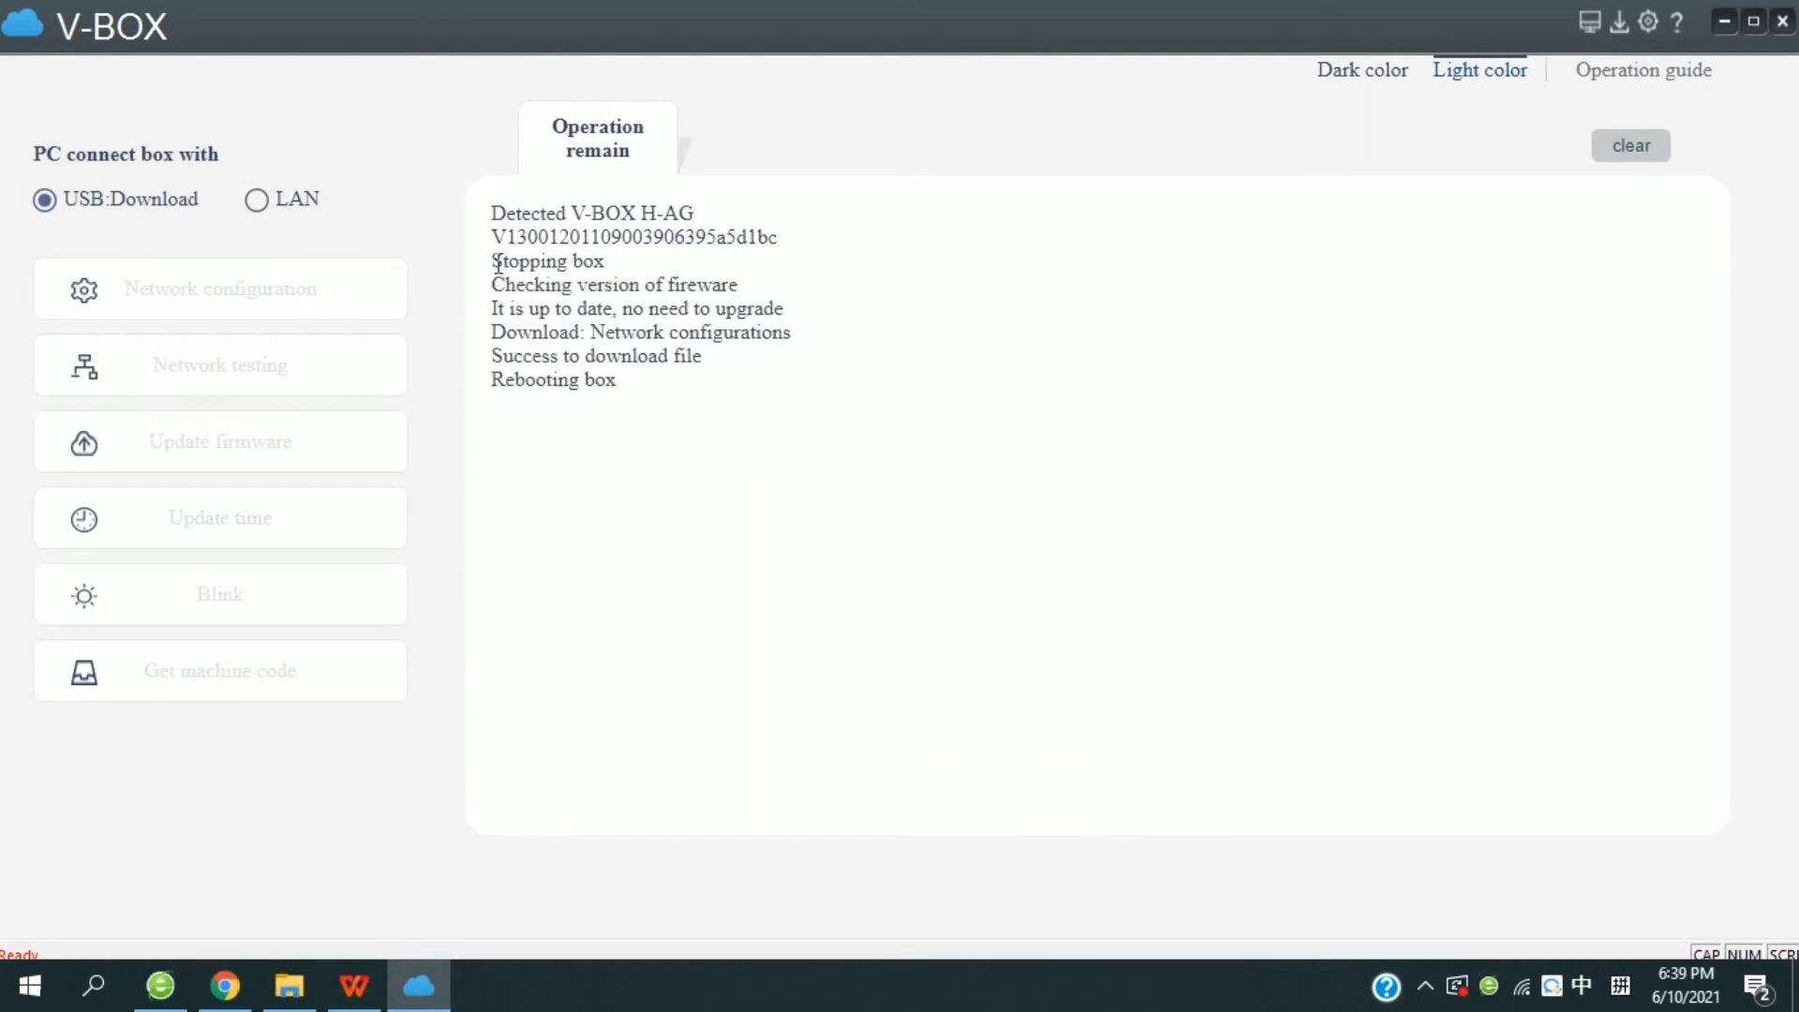
{"action": "left_click_drag", "start_coordinate": [497, 261], "coordinate": [634, 267]}
{"action": "left_click_drag", "start_coordinate": [647, 389], "coordinate": [483, 384]}
{"action": "left_click", "coordinate": [549, 427]}
{"action": "left_click_drag", "start_coordinate": [497, 379], "coordinate": [674, 390]}
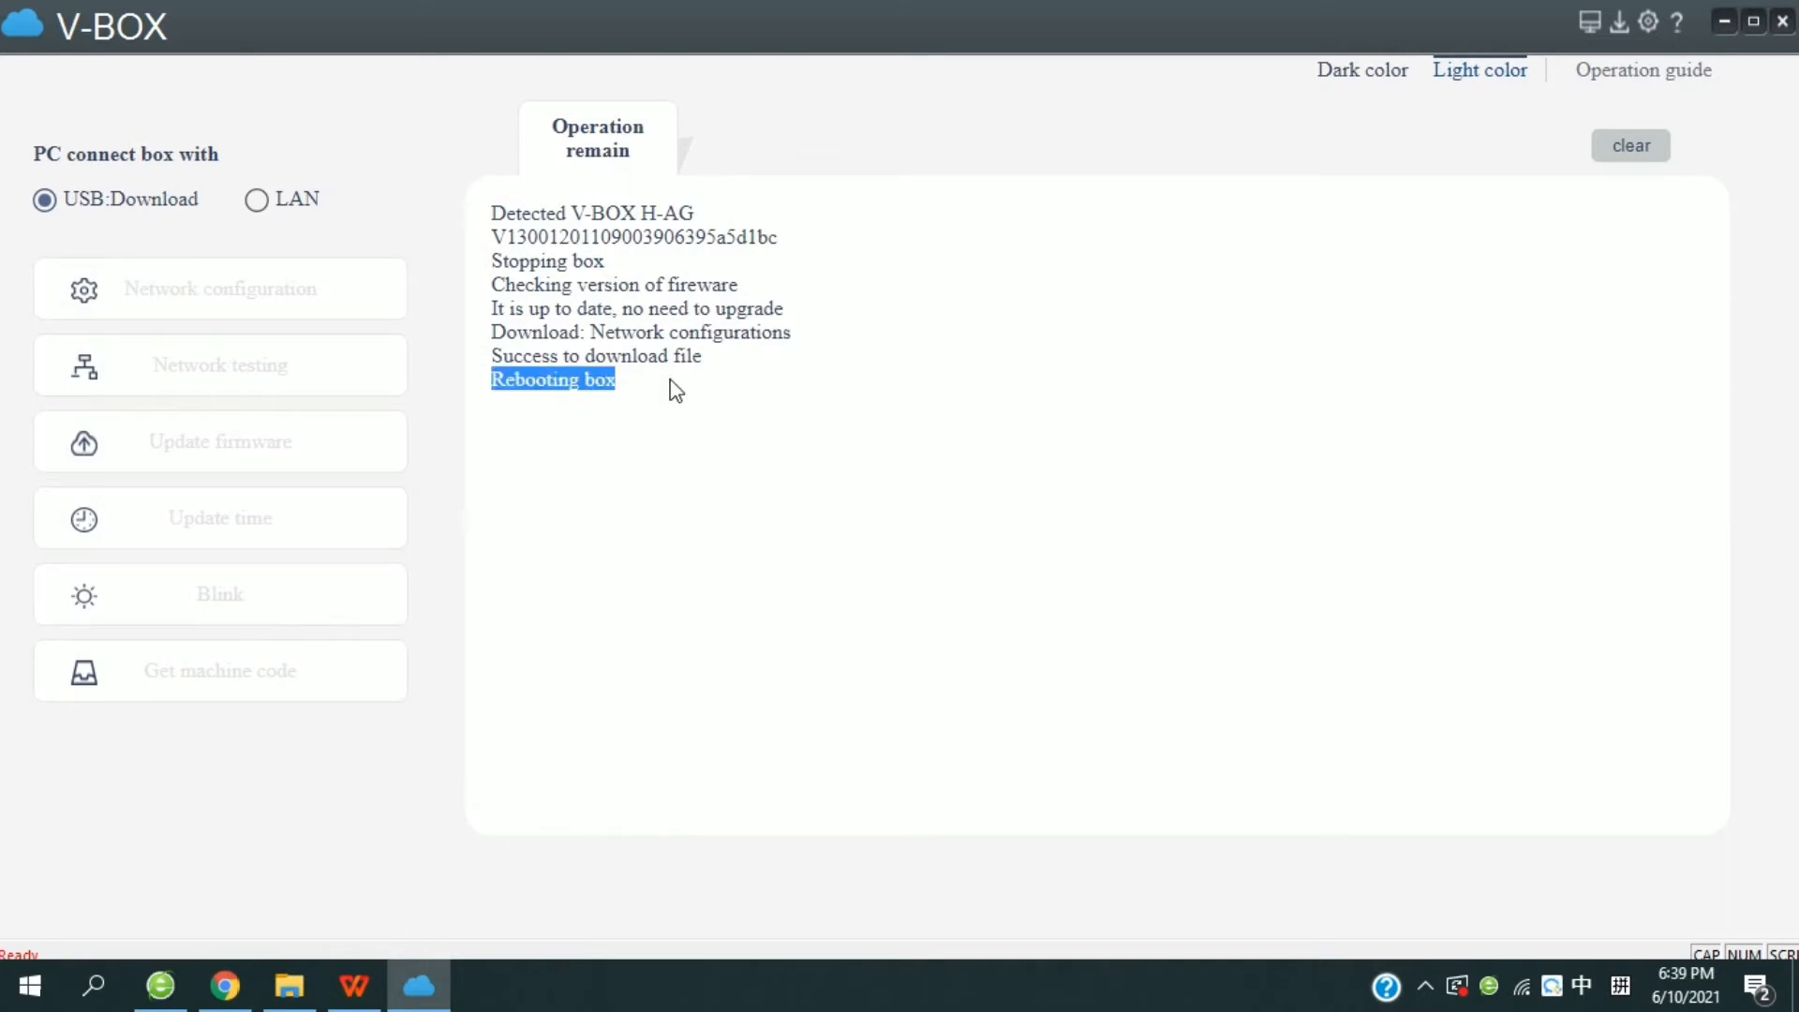
{"action": "left_click", "coordinate": [620, 412]}
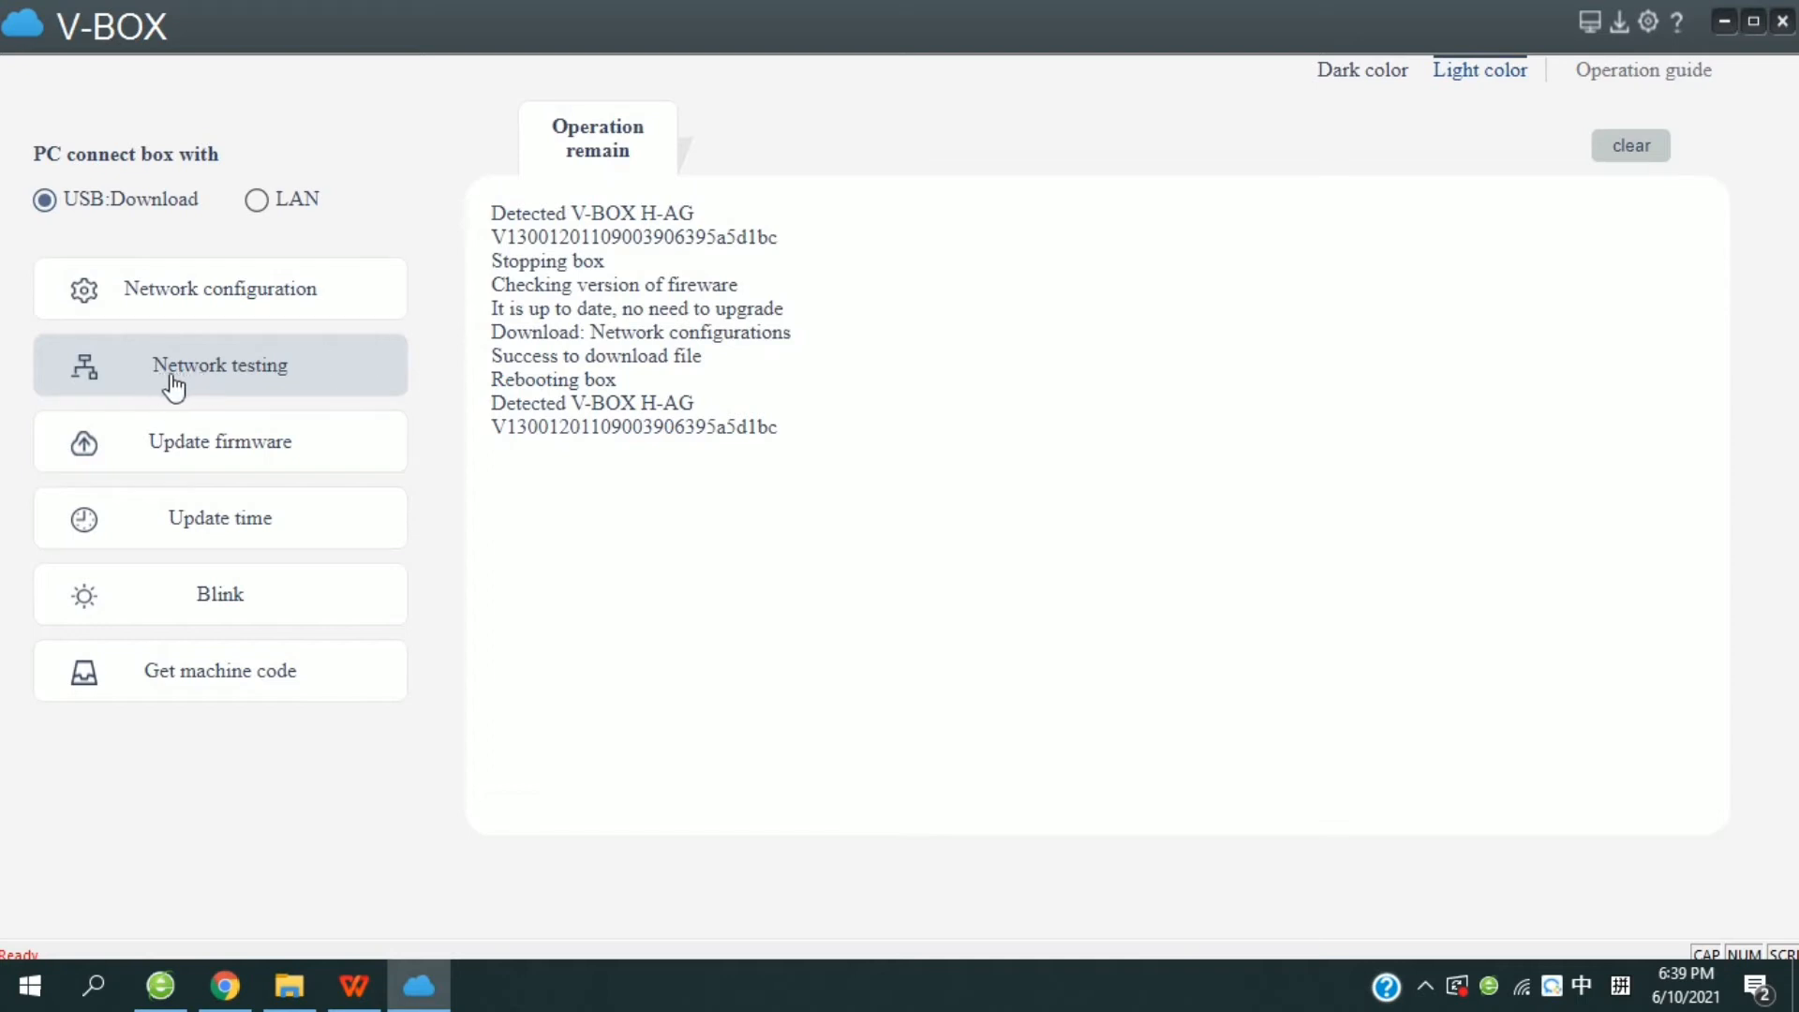
Step: Repeat the network test until a server connection time is reported, and check its minimum, average and maximum values
{"action": "left_click", "coordinate": [213, 385]}
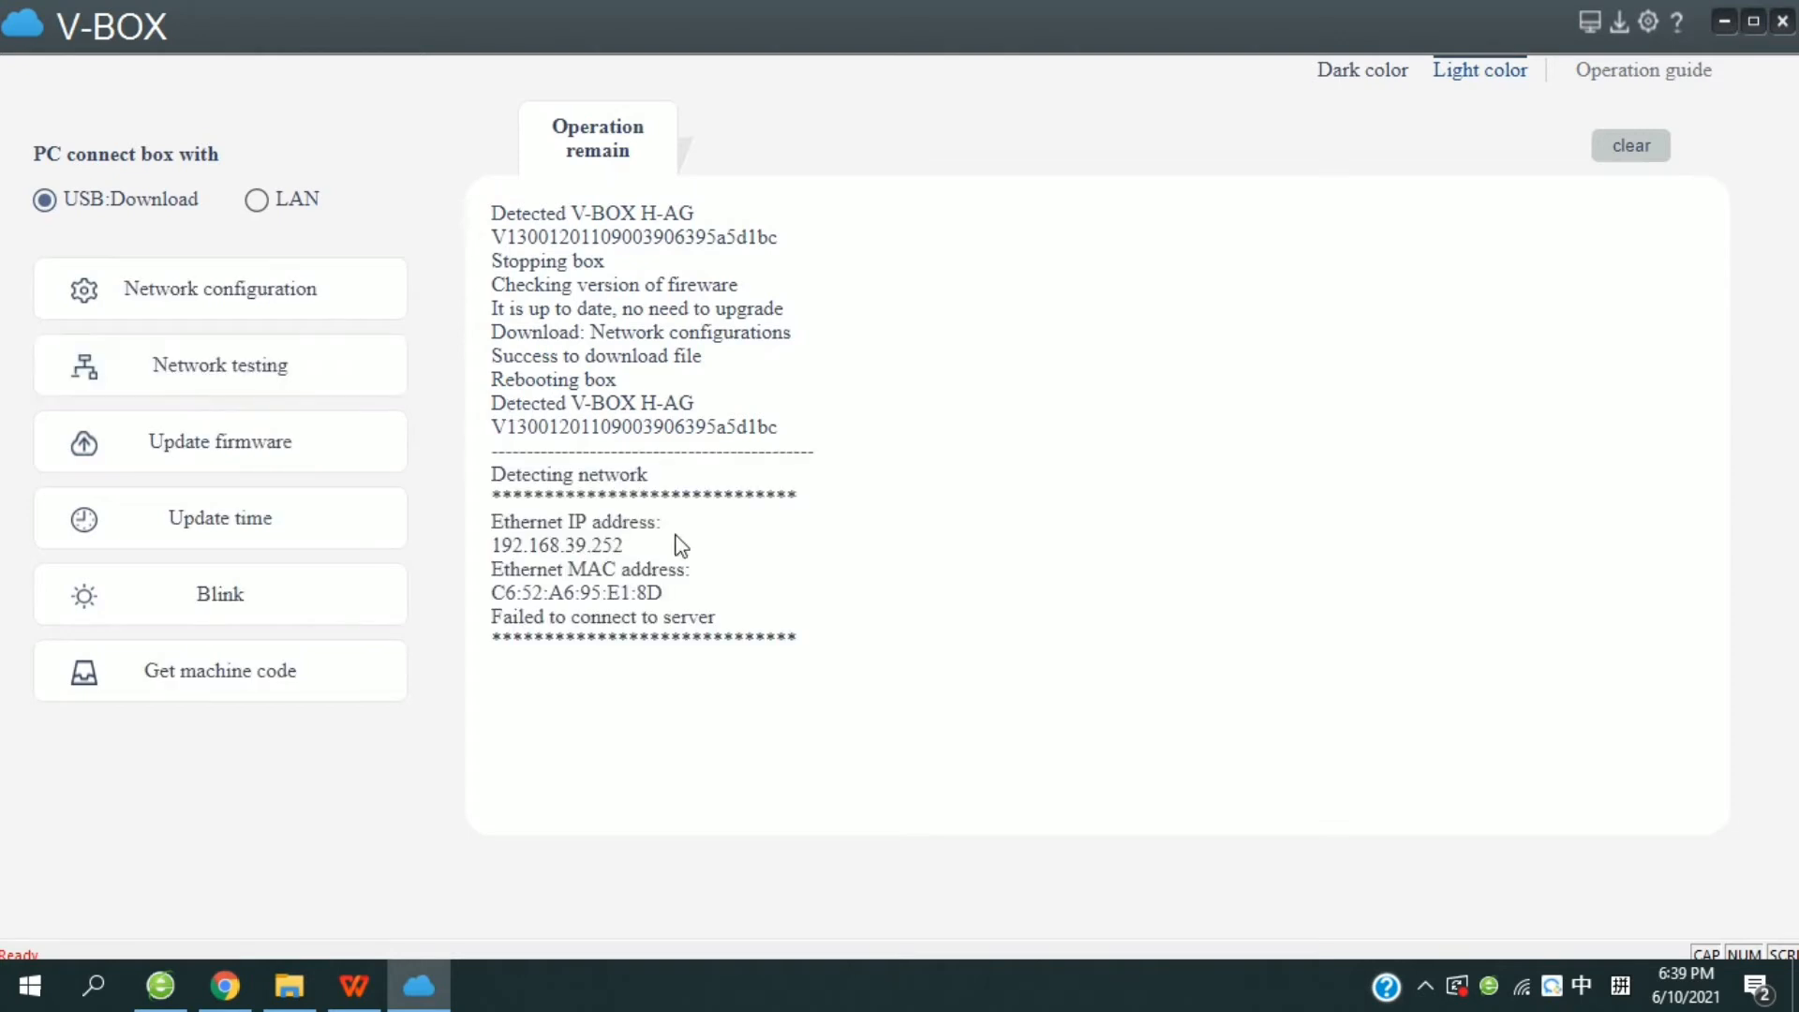
{"action": "left_click_drag", "start_coordinate": [502, 620], "coordinate": [722, 638]}
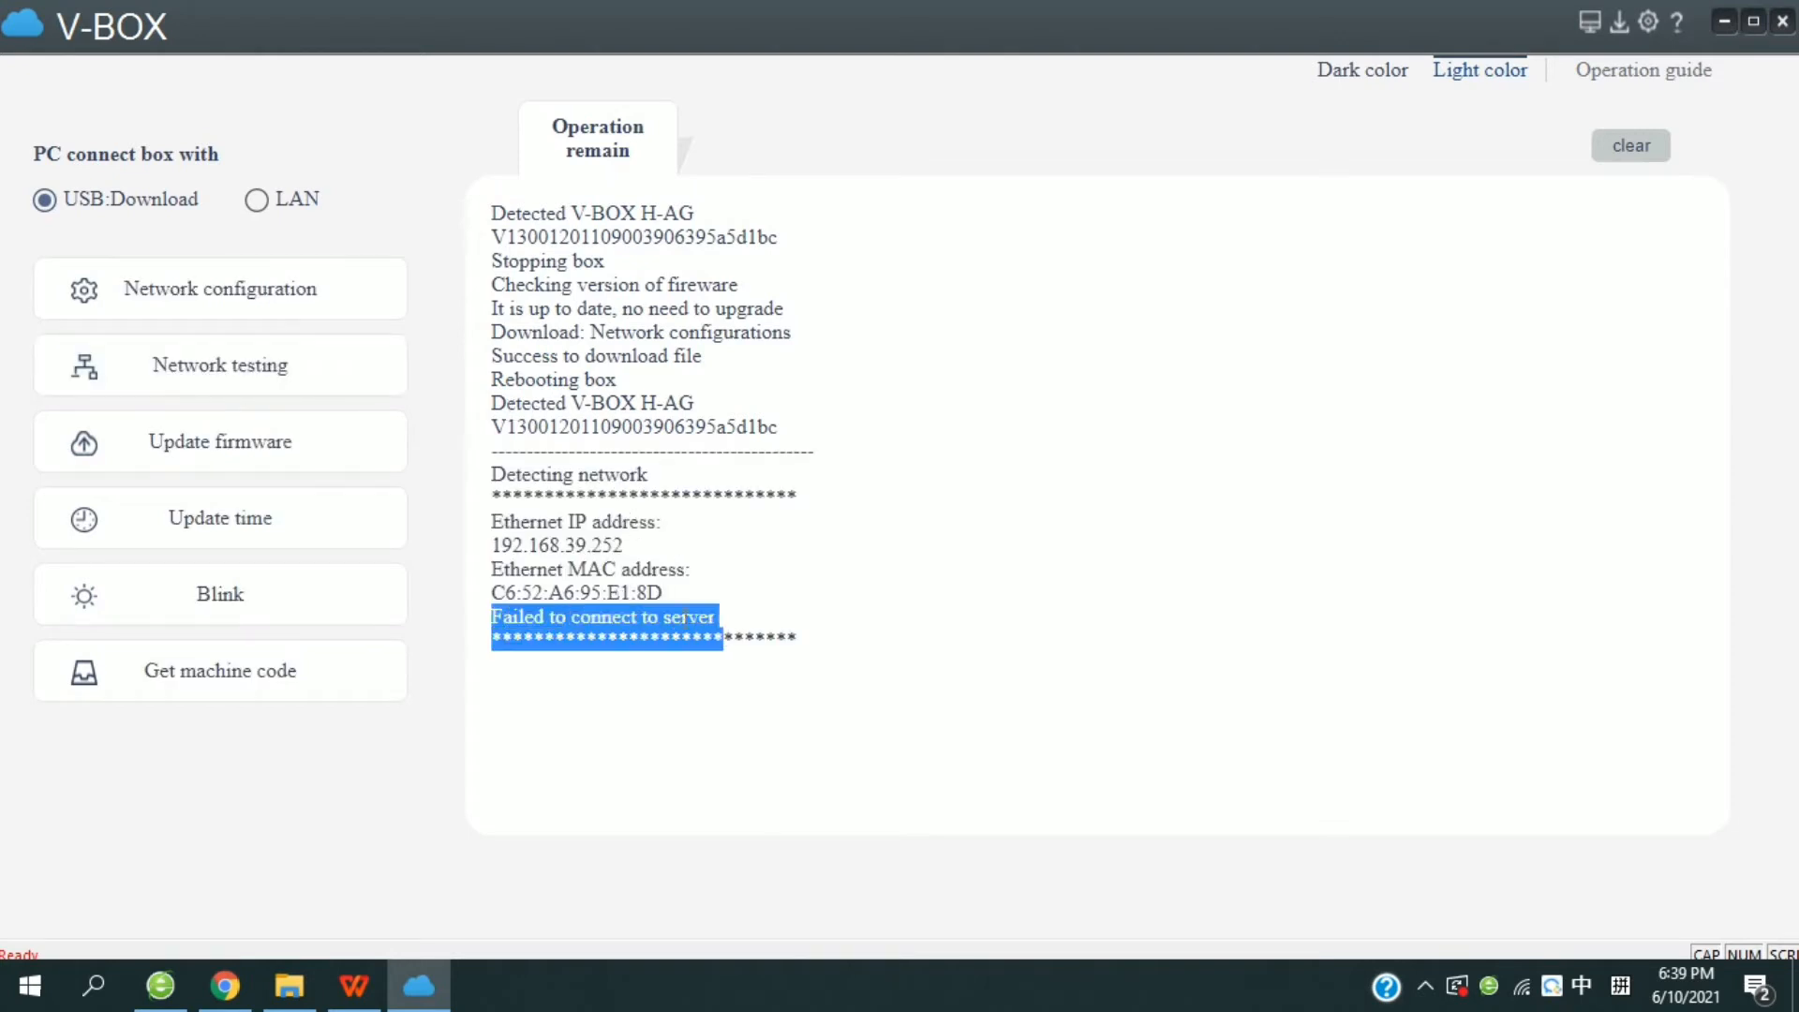
{"action": "left_click", "coordinate": [582, 535]}
{"action": "left_click_drag", "start_coordinate": [493, 621], "coordinate": [735, 634]}
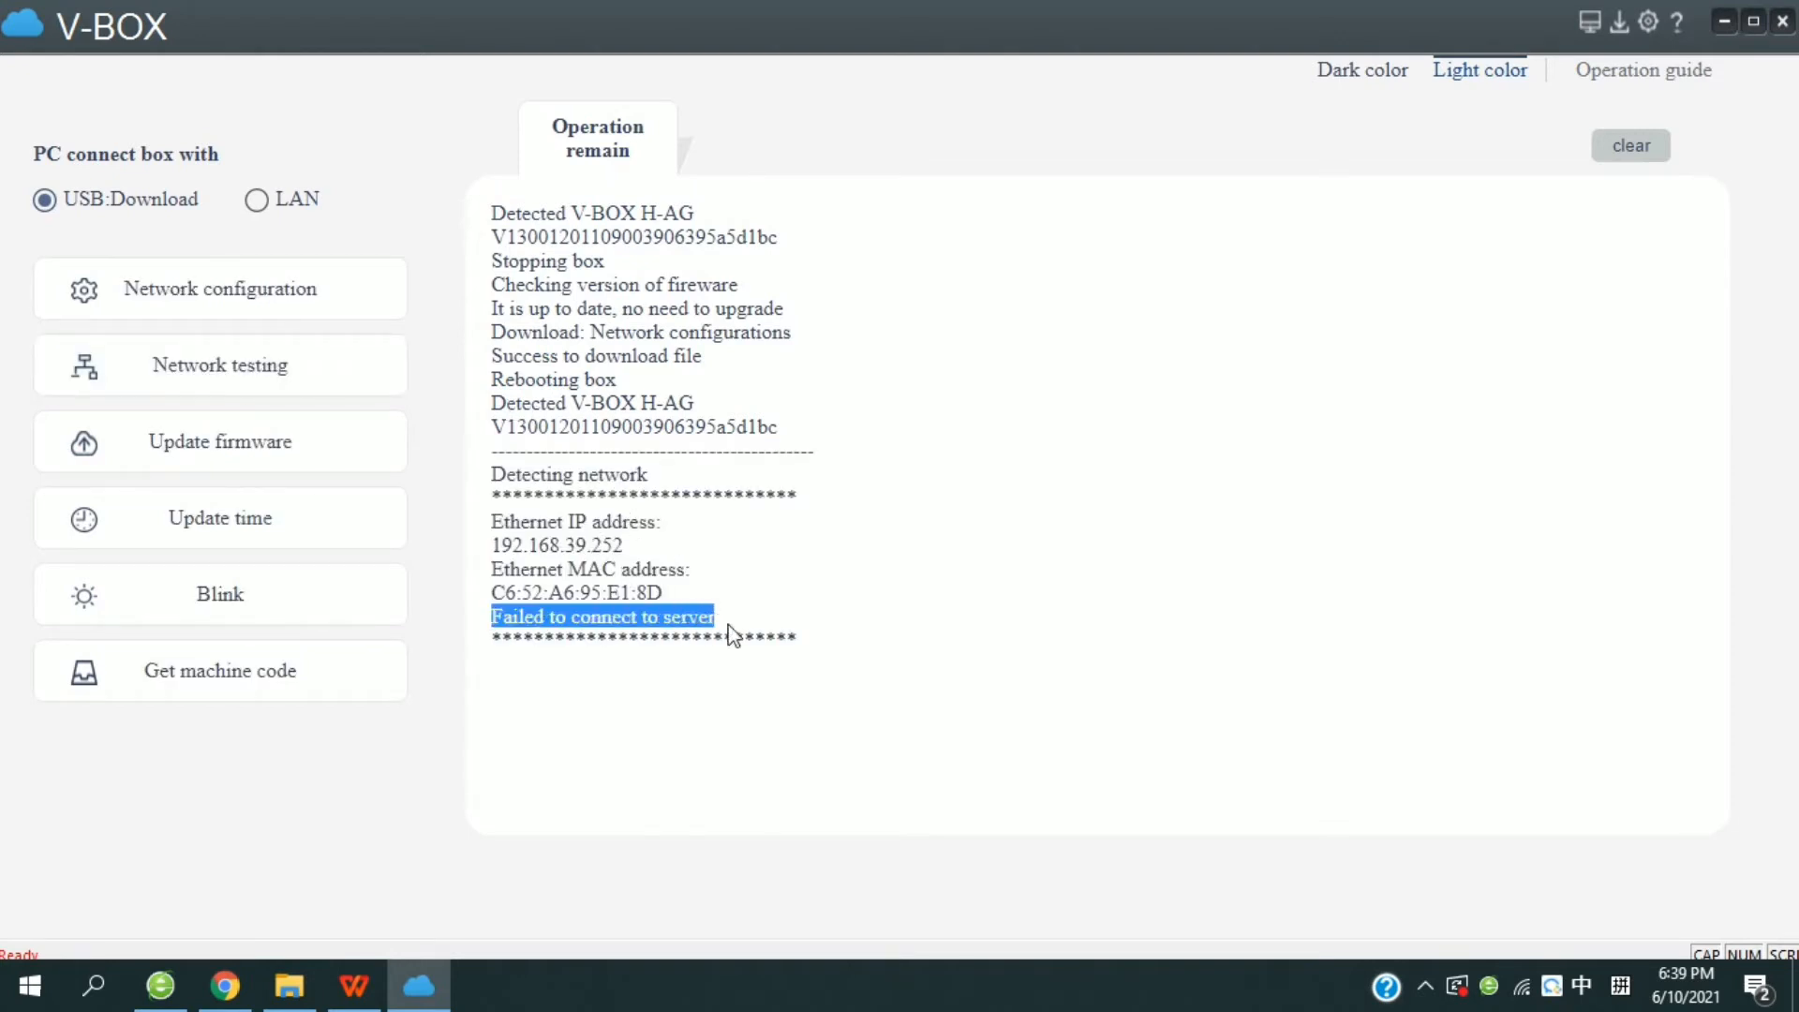
{"action": "left_click", "coordinate": [652, 639]}
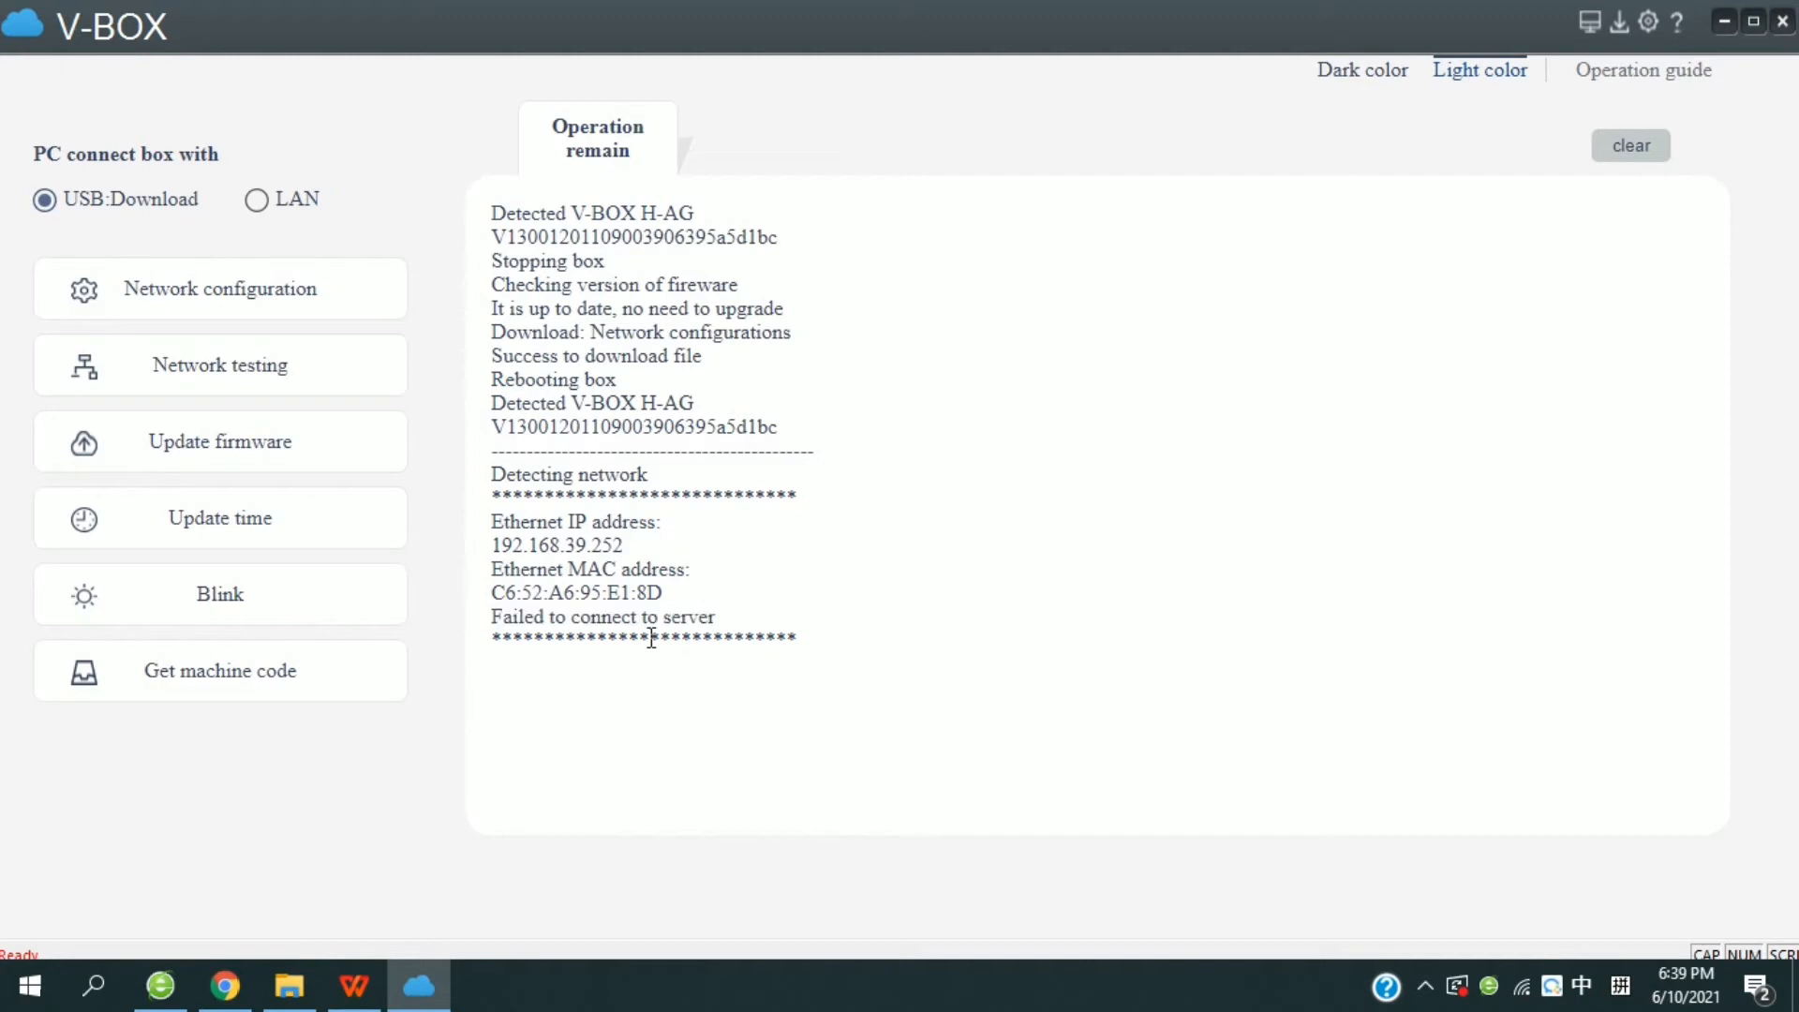
{"action": "left_click", "coordinate": [247, 388]}
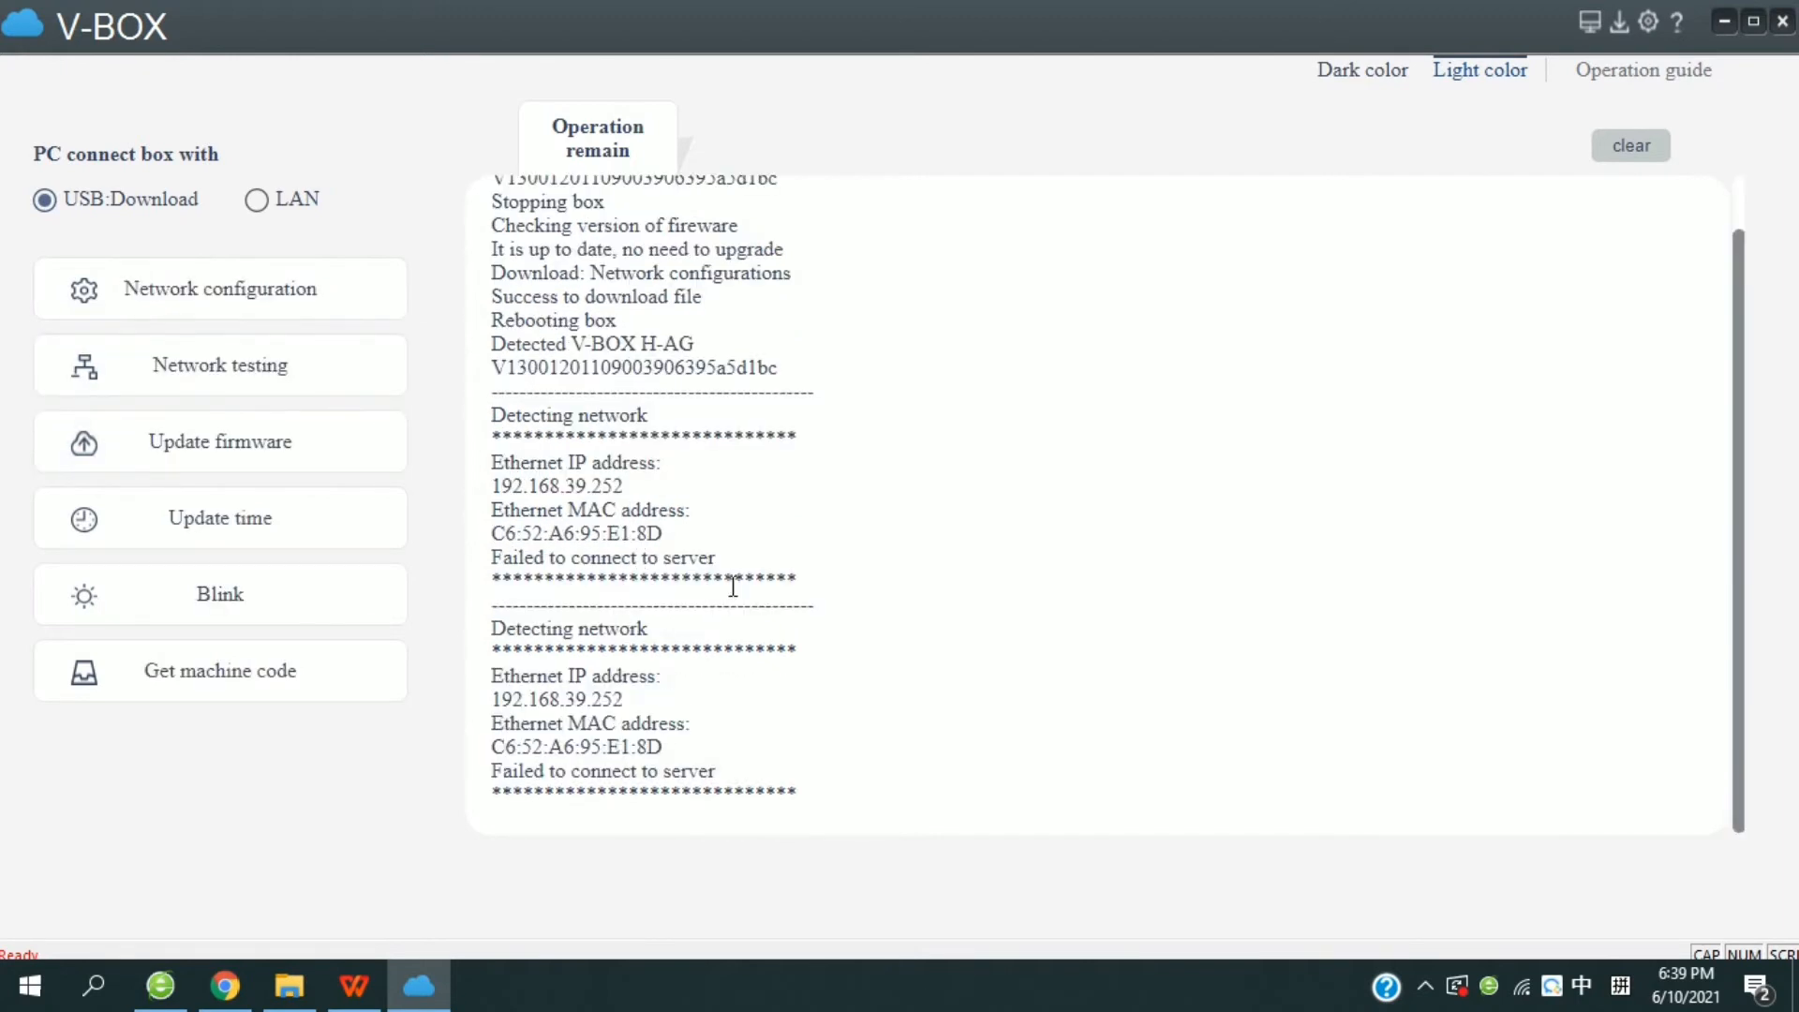
{"action": "left_click", "coordinate": [298, 383]}
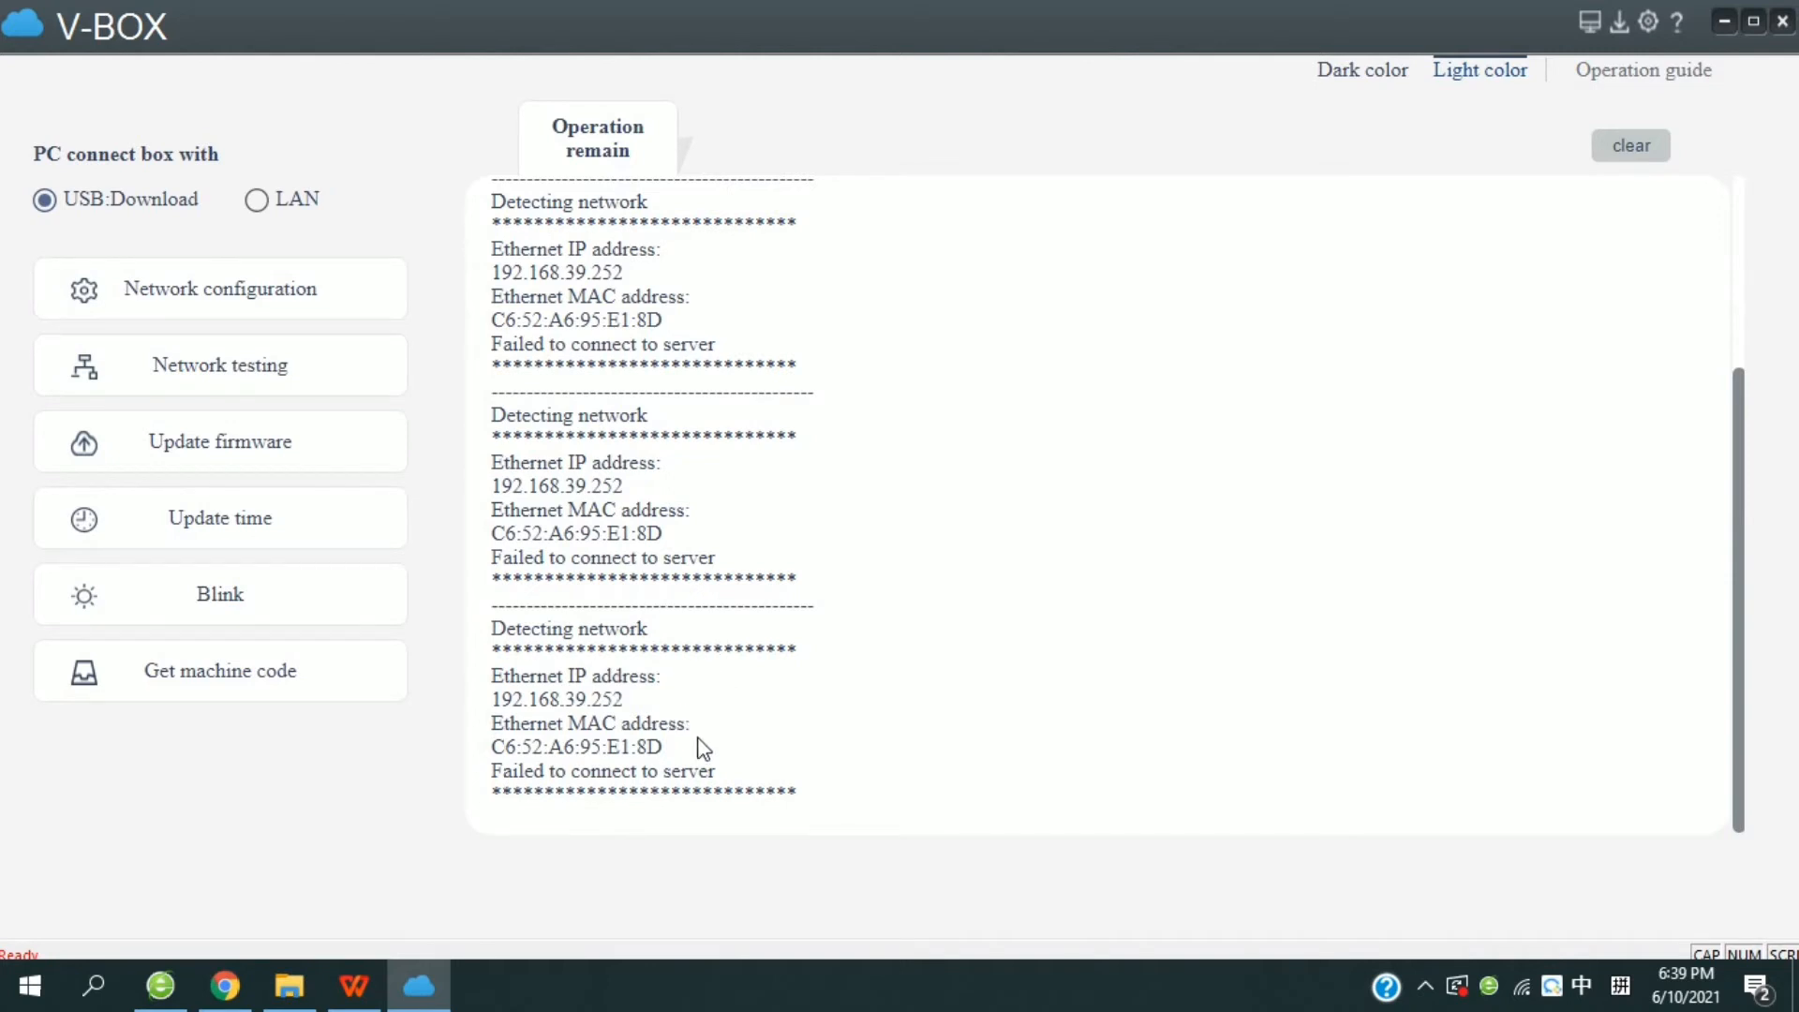
{"action": "left_click", "coordinate": [309, 383]}
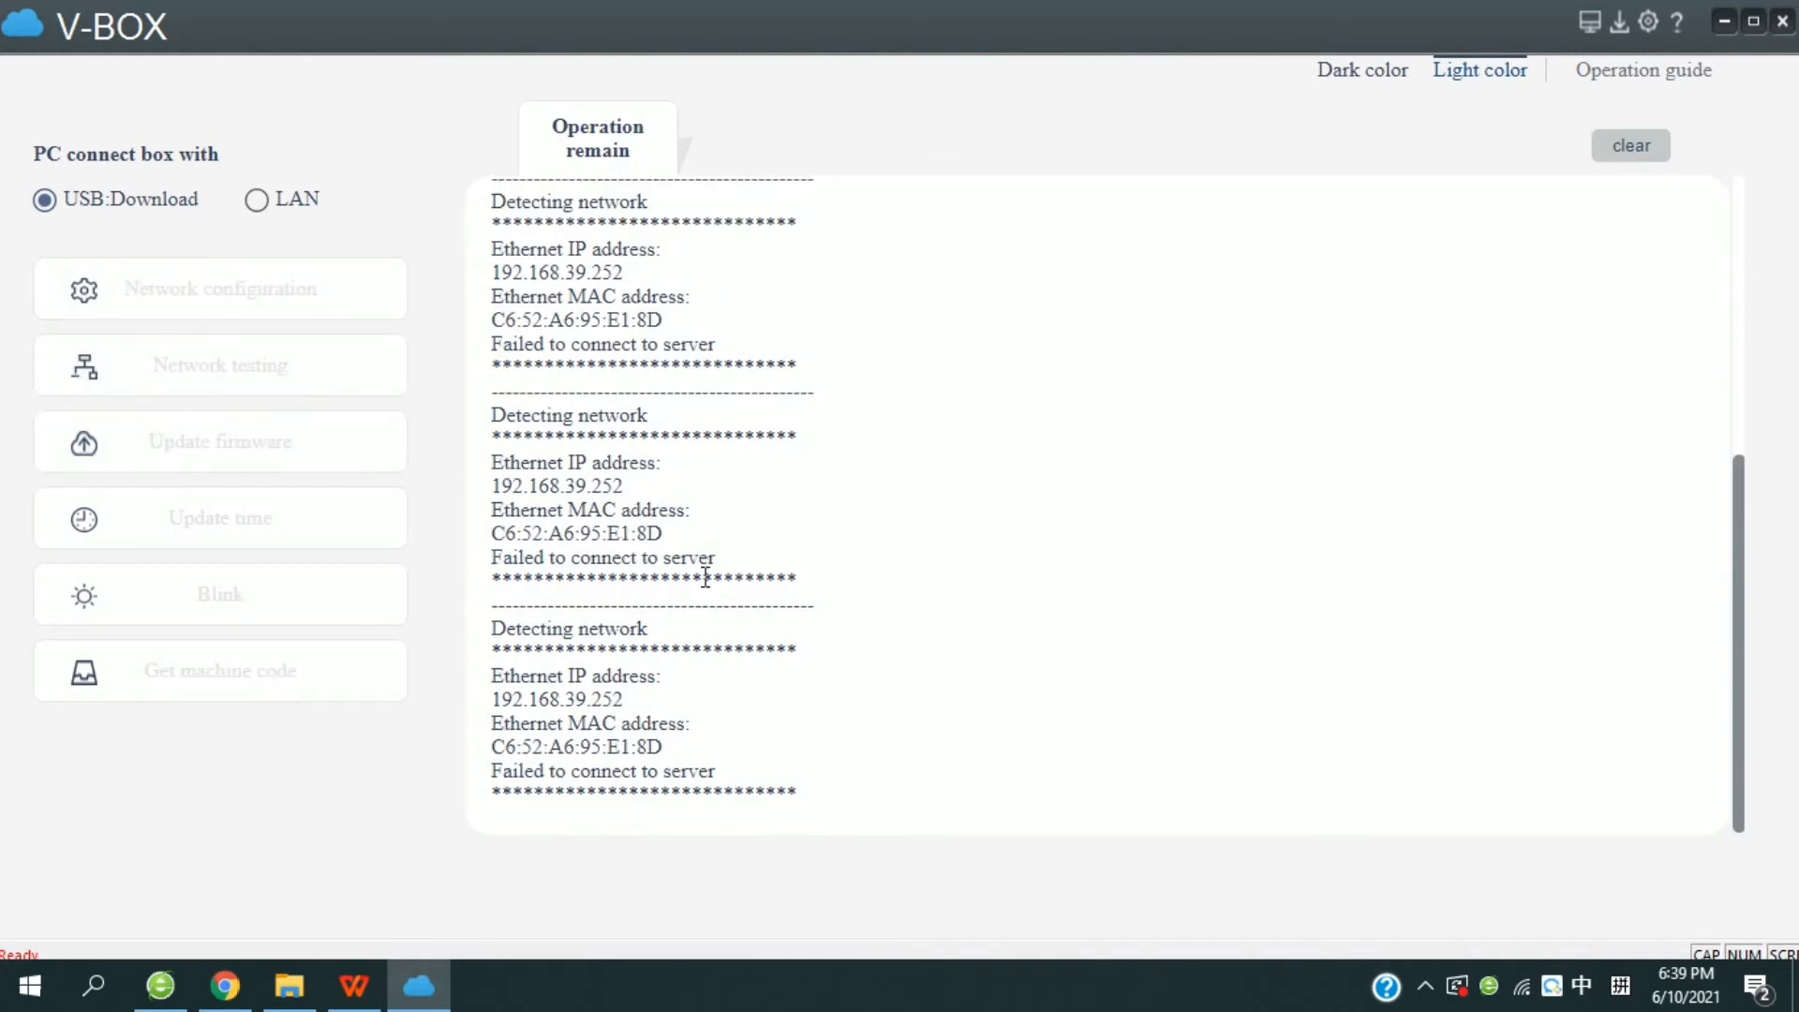
{"action": "left_click", "coordinate": [300, 363]}
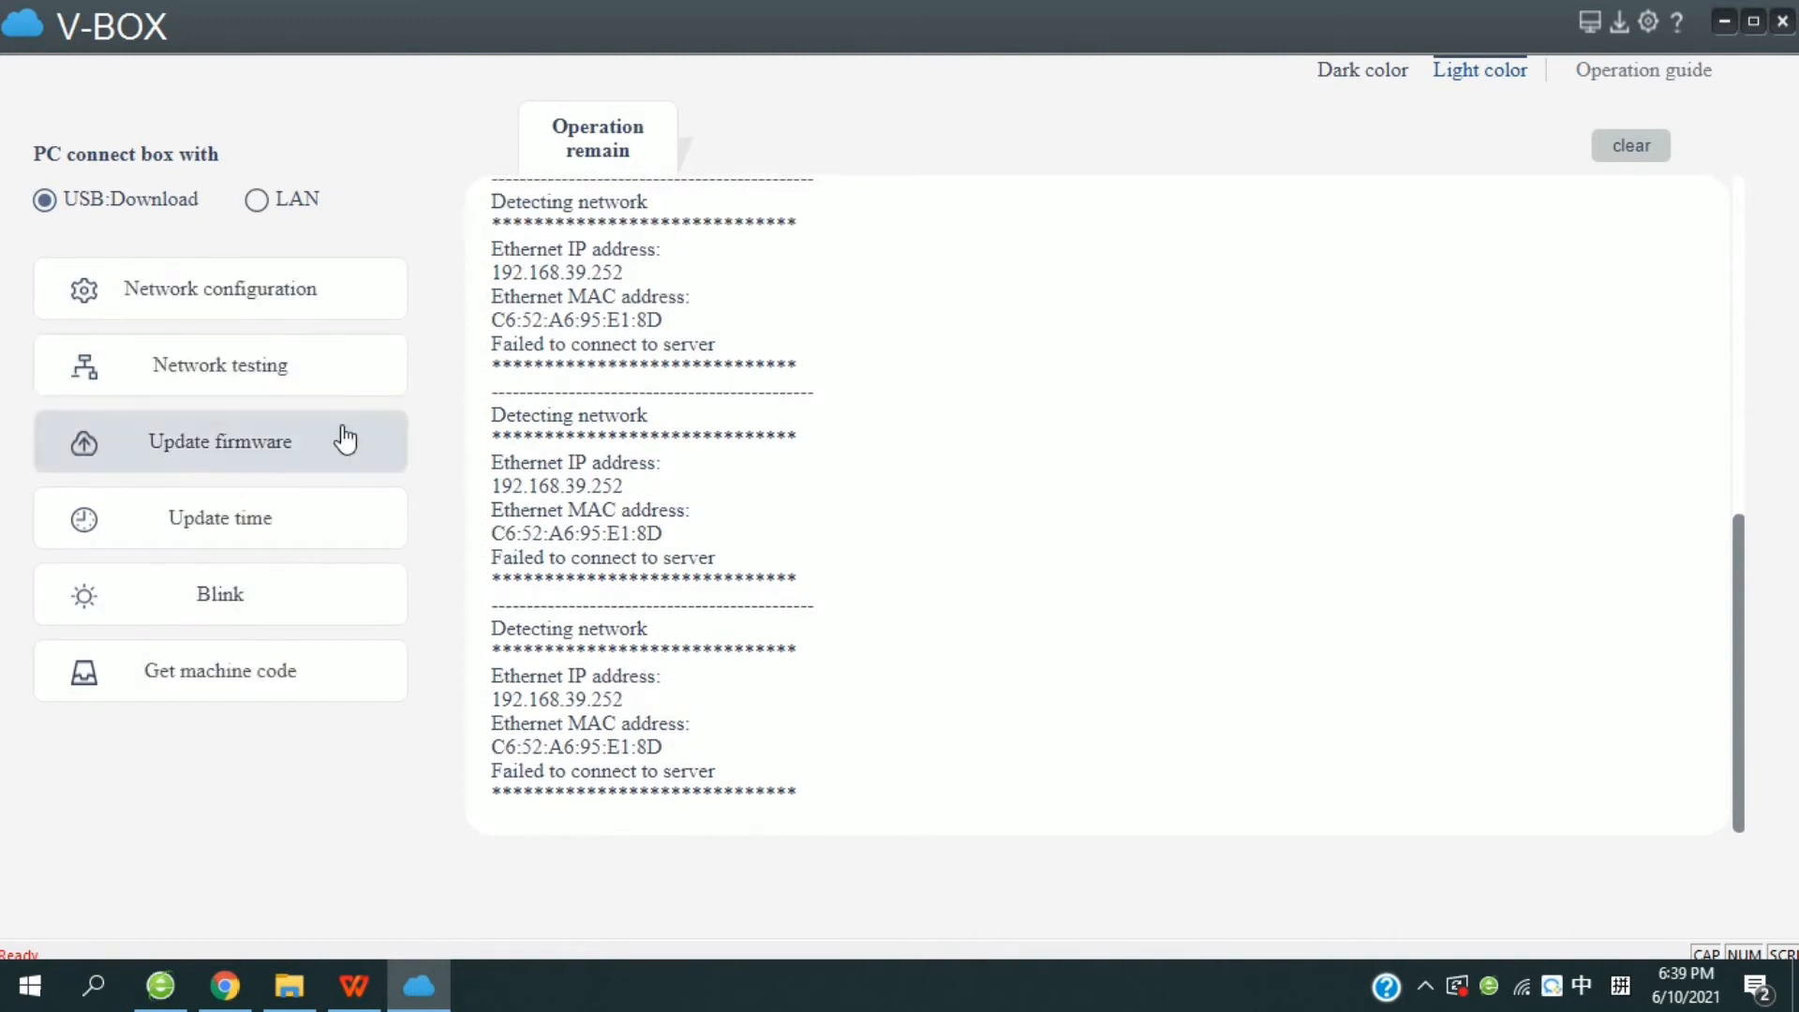
{"action": "left_click", "coordinate": [303, 372]}
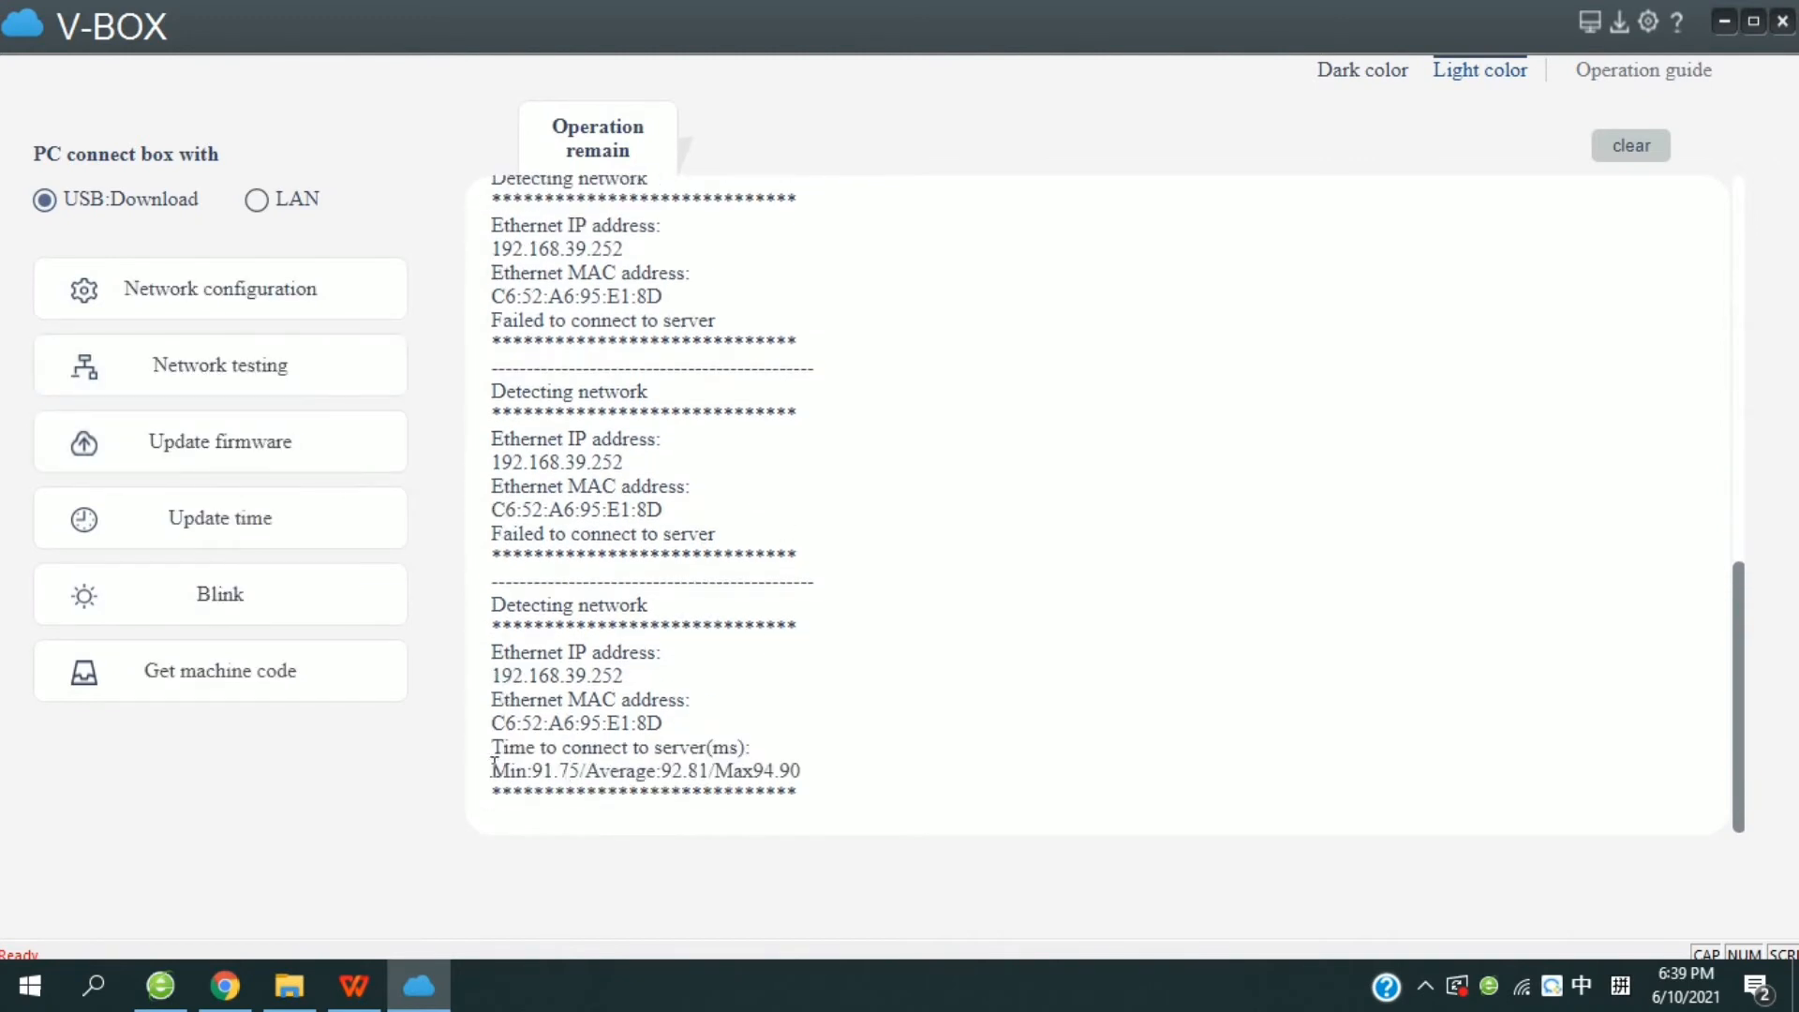
{"action": "mouse_move", "coordinate": [507, 750]}
{"action": "left_mouse_down"}
{"action": "mouse_move", "coordinate": [835, 775]}
{"action": "mouse_move", "coordinate": [446, 779]}
{"action": "mouse_move", "coordinate": [490, 780]}
{"action": "left_mouse_up"}
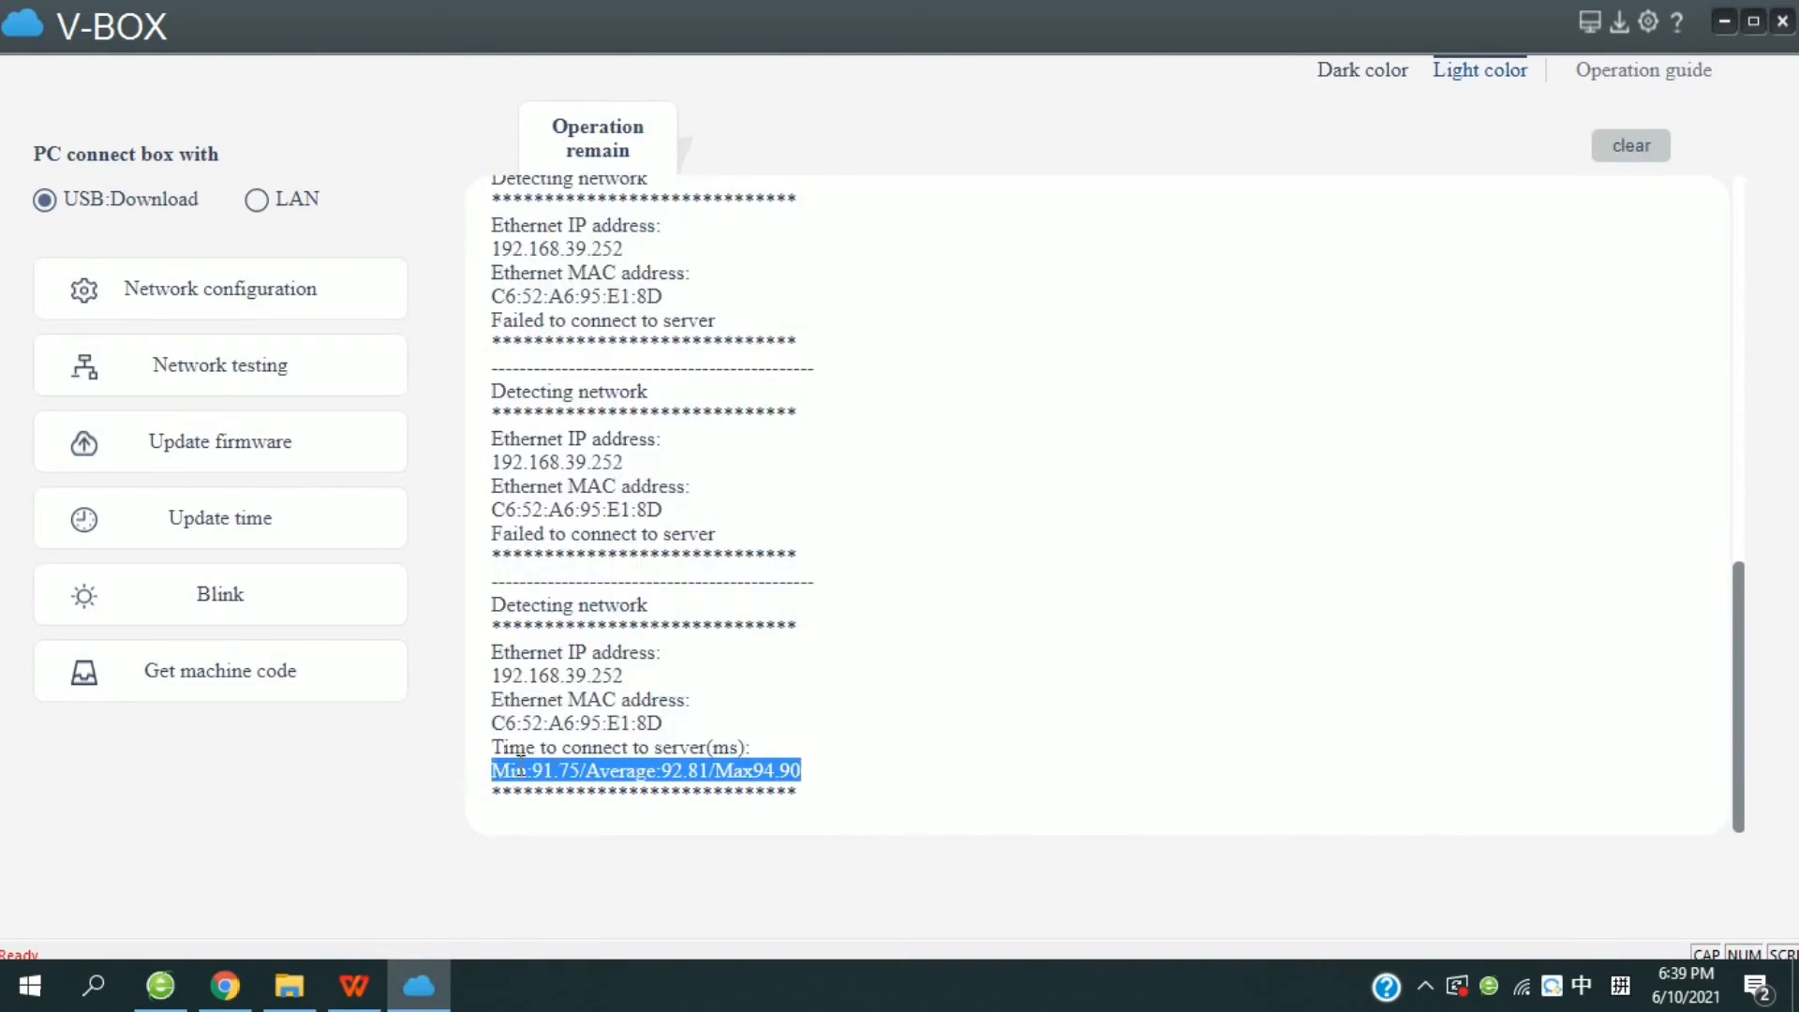
{"action": "left_click", "coordinate": [523, 766]}
{"action": "left_click_drag", "start_coordinate": [717, 770], "coordinate": [815, 780]}
{"action": "left_click", "coordinate": [759, 770]}
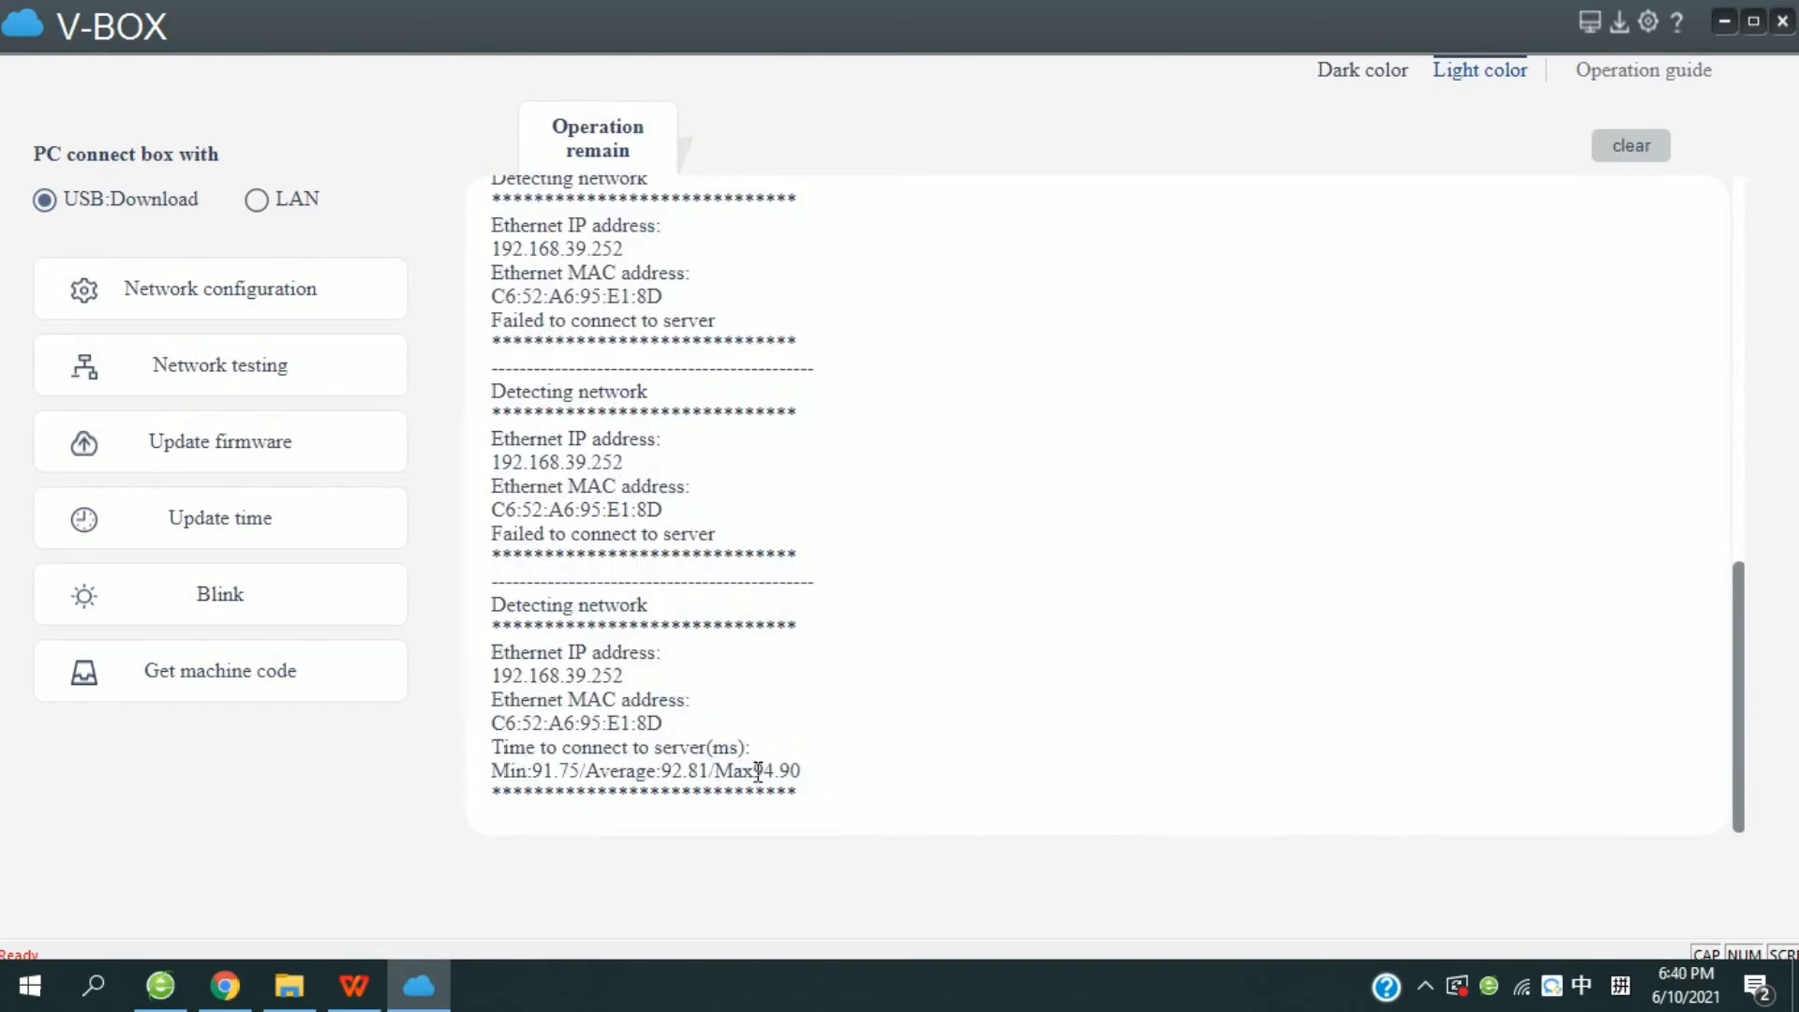
{"action": "left_click_drag", "start_coordinate": [709, 749], "coordinate": [761, 755]}
{"action": "left_click", "coordinate": [775, 771]}
Step: Get the box's machine code and copy it from the operation log
{"action": "left_click", "coordinate": [228, 691]}
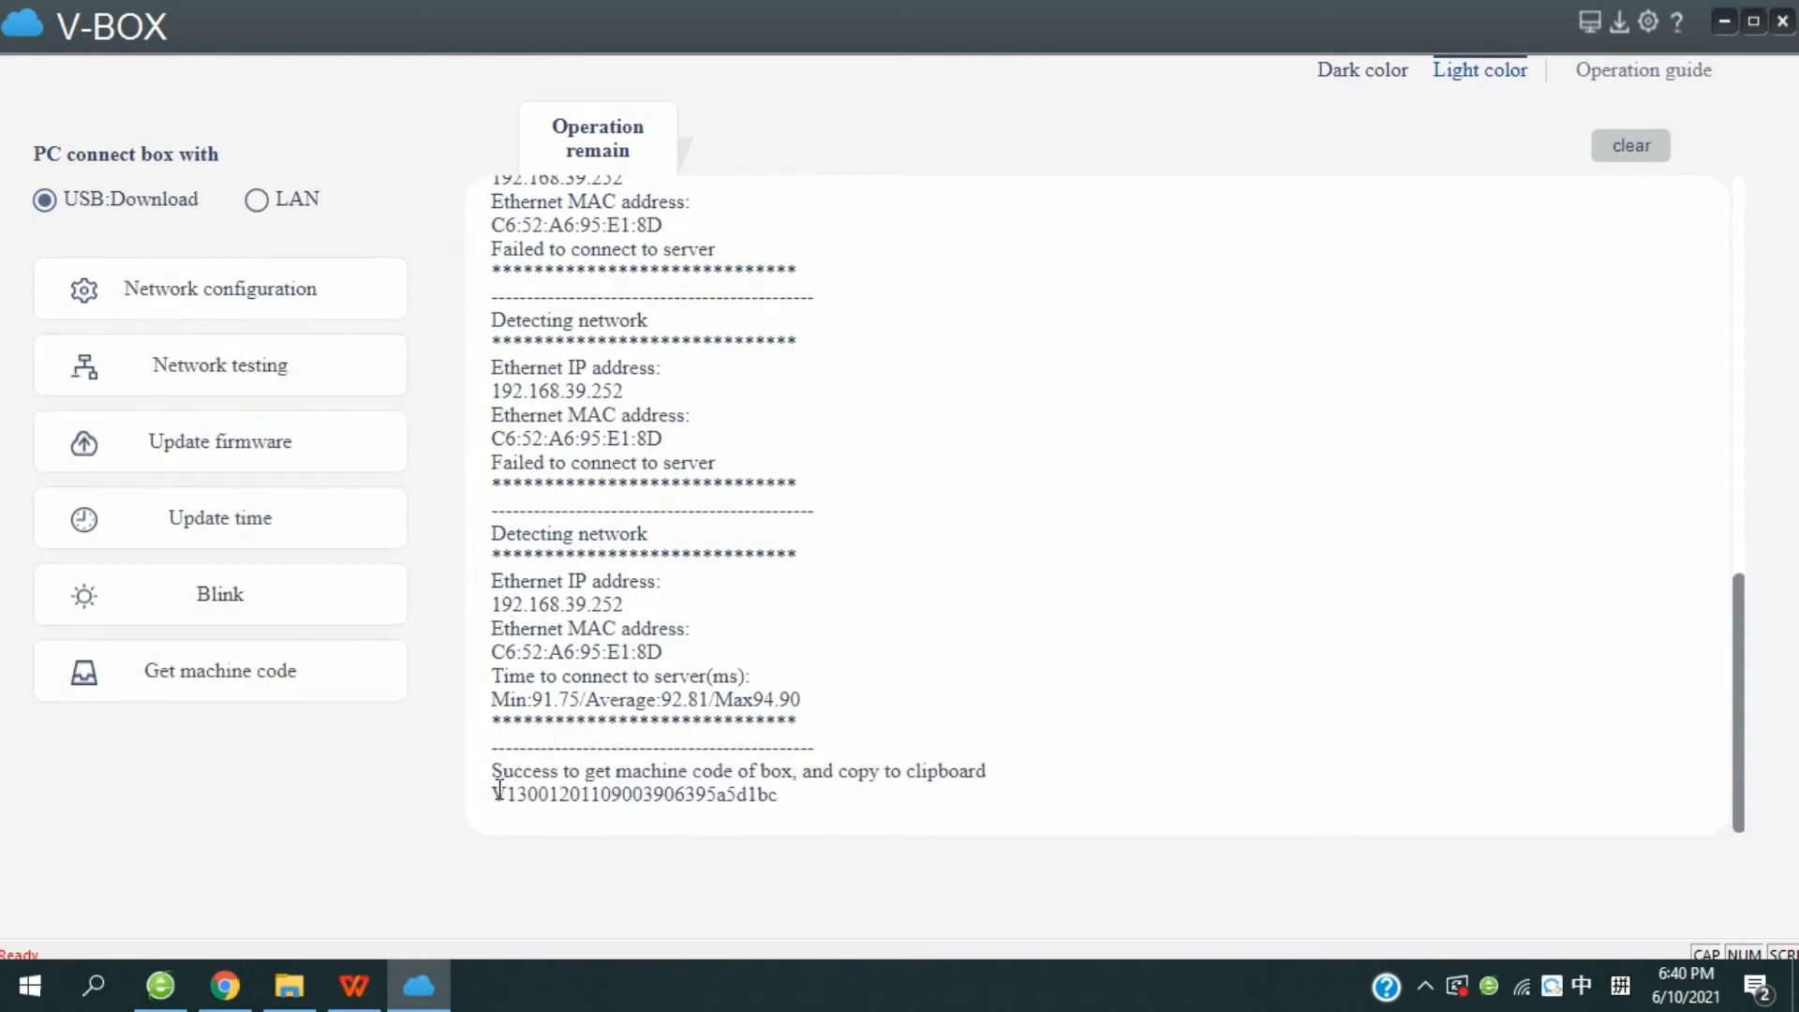
{"action": "mouse_move", "coordinate": [499, 790]}
{"action": "left_mouse_down"}
{"action": "mouse_move", "coordinate": [779, 807]}
{"action": "mouse_move", "coordinate": [492, 808]}
{"action": "left_mouse_up"}
{"action": "key", "text": "ctrl+c"}
{"action": "left_click", "coordinate": [777, 806]}
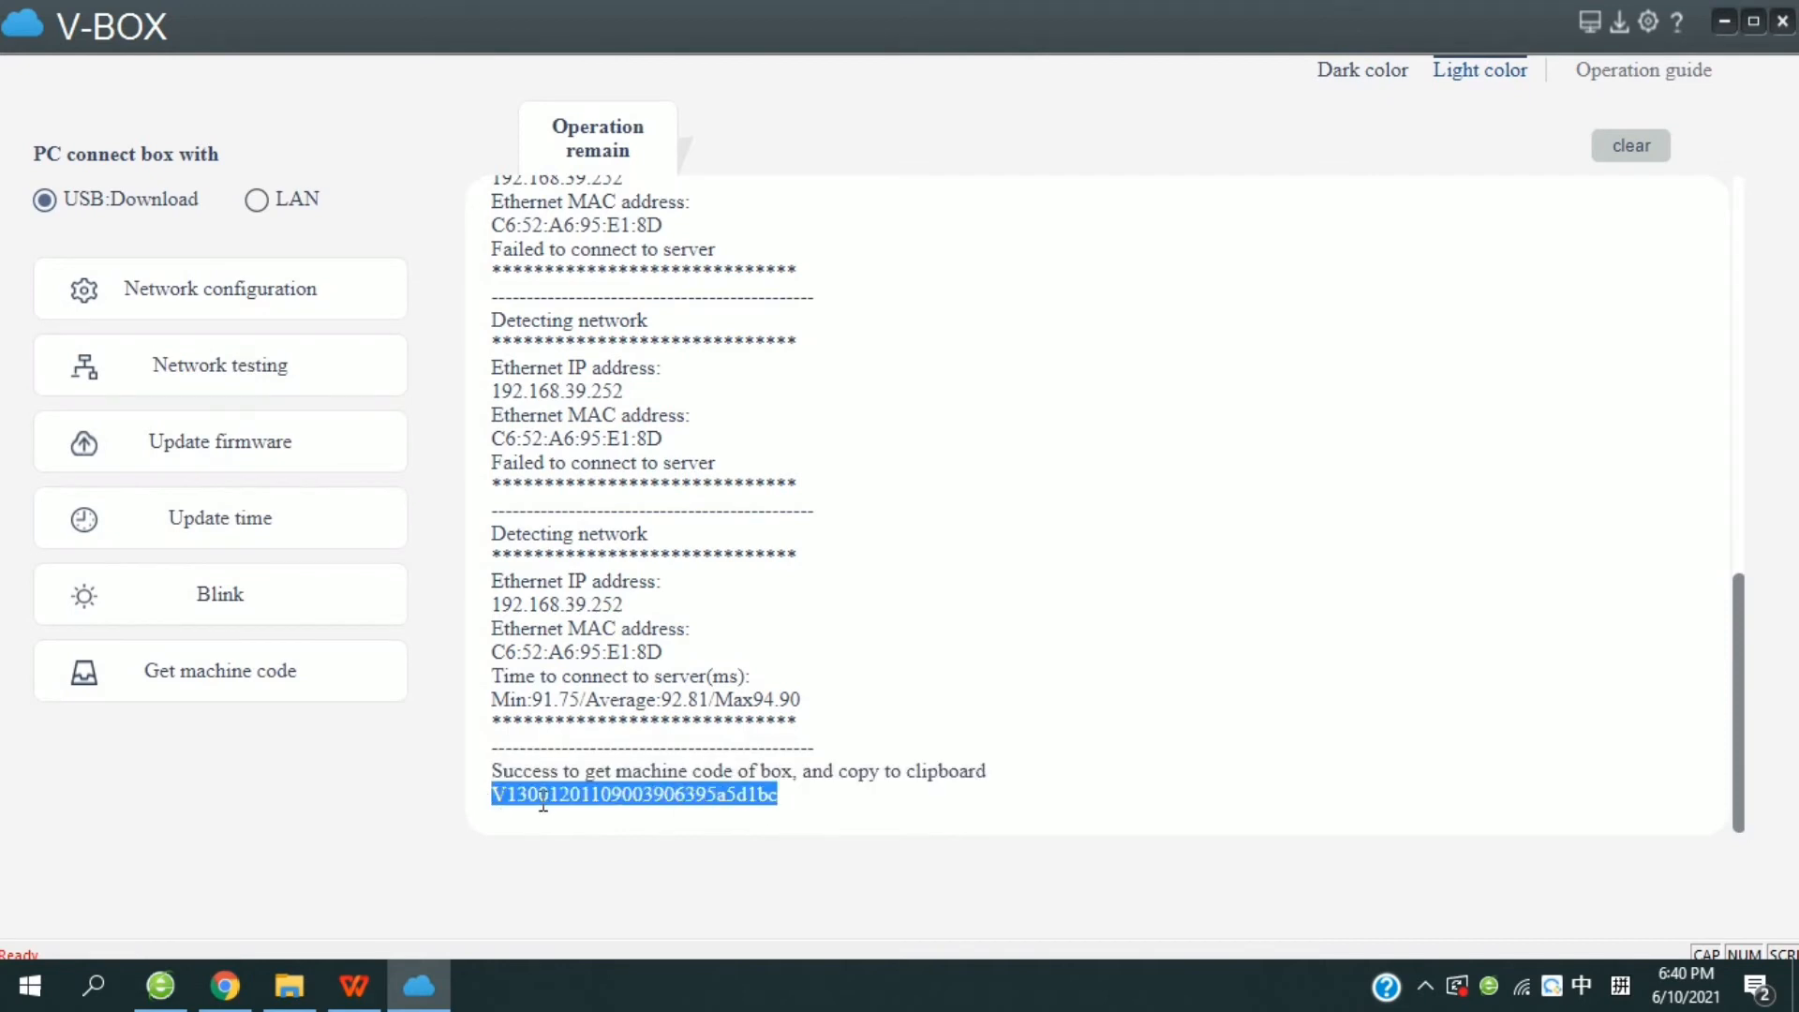
Step: Open the cloud login, enter the account password and sign in
{"action": "left_click", "coordinate": [1592, 21]}
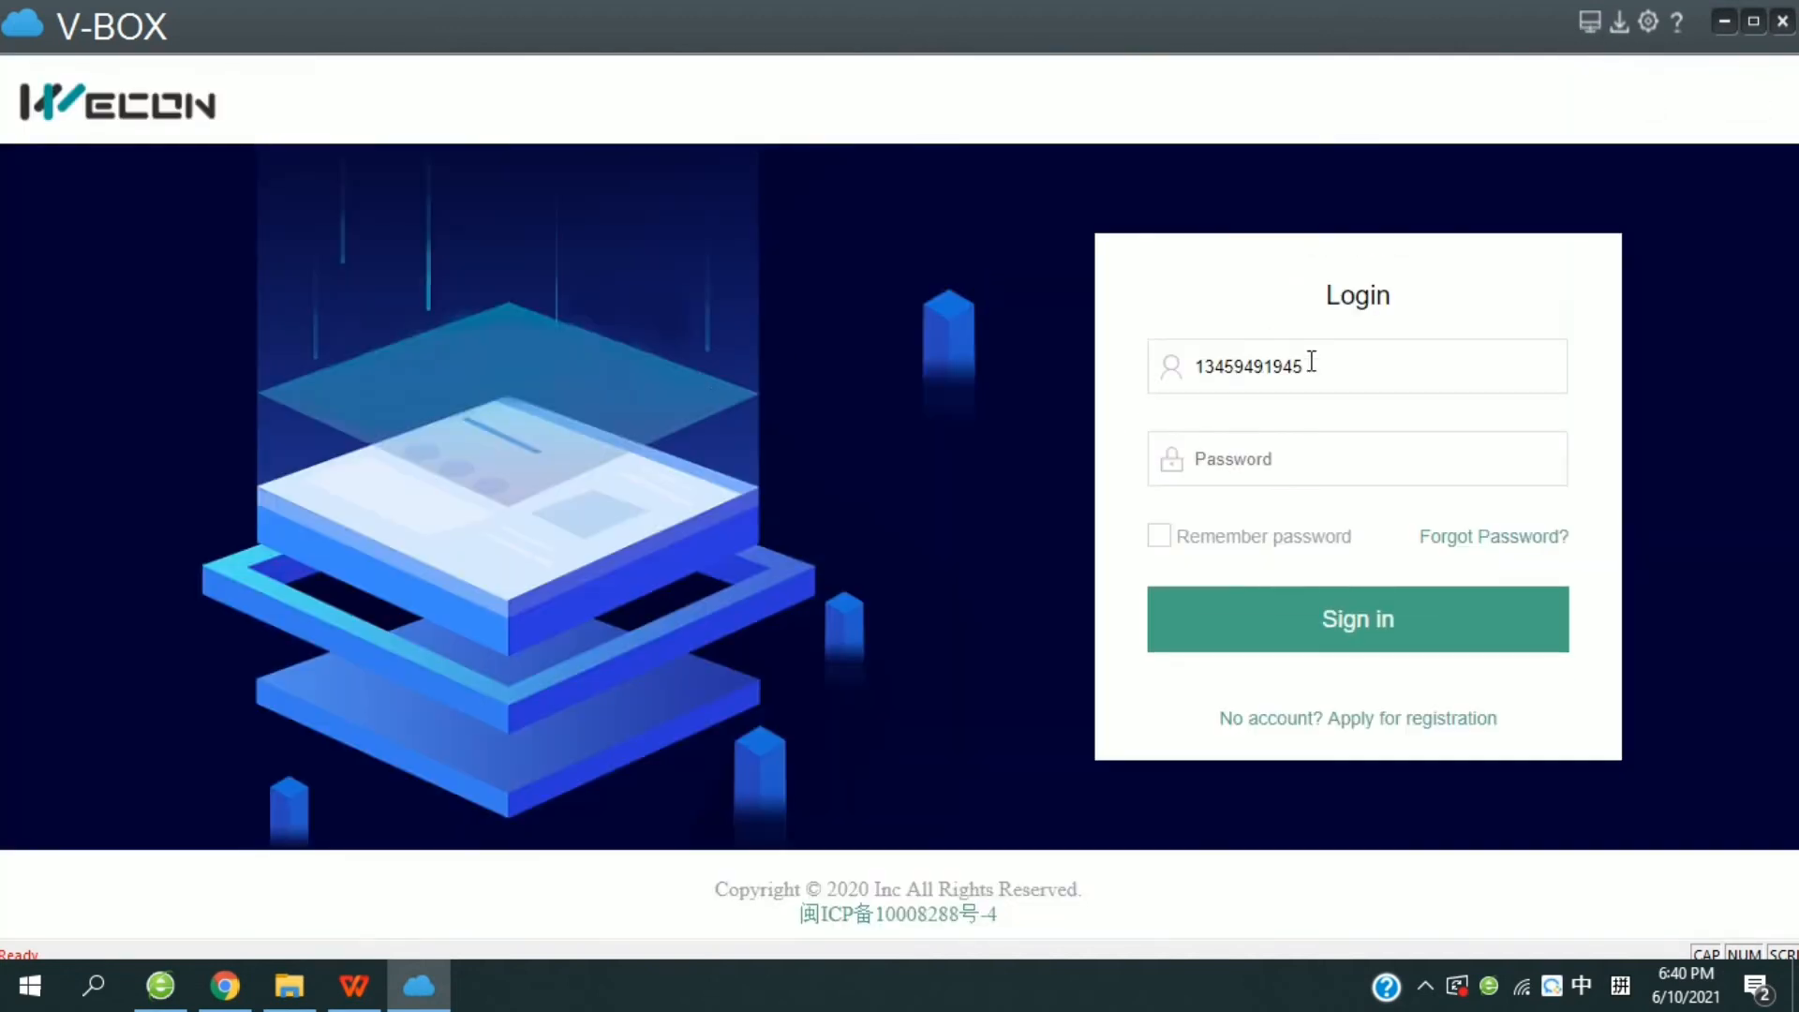
{"action": "left_click", "coordinate": [1290, 453]}
{"action": "type", "text": "••"}
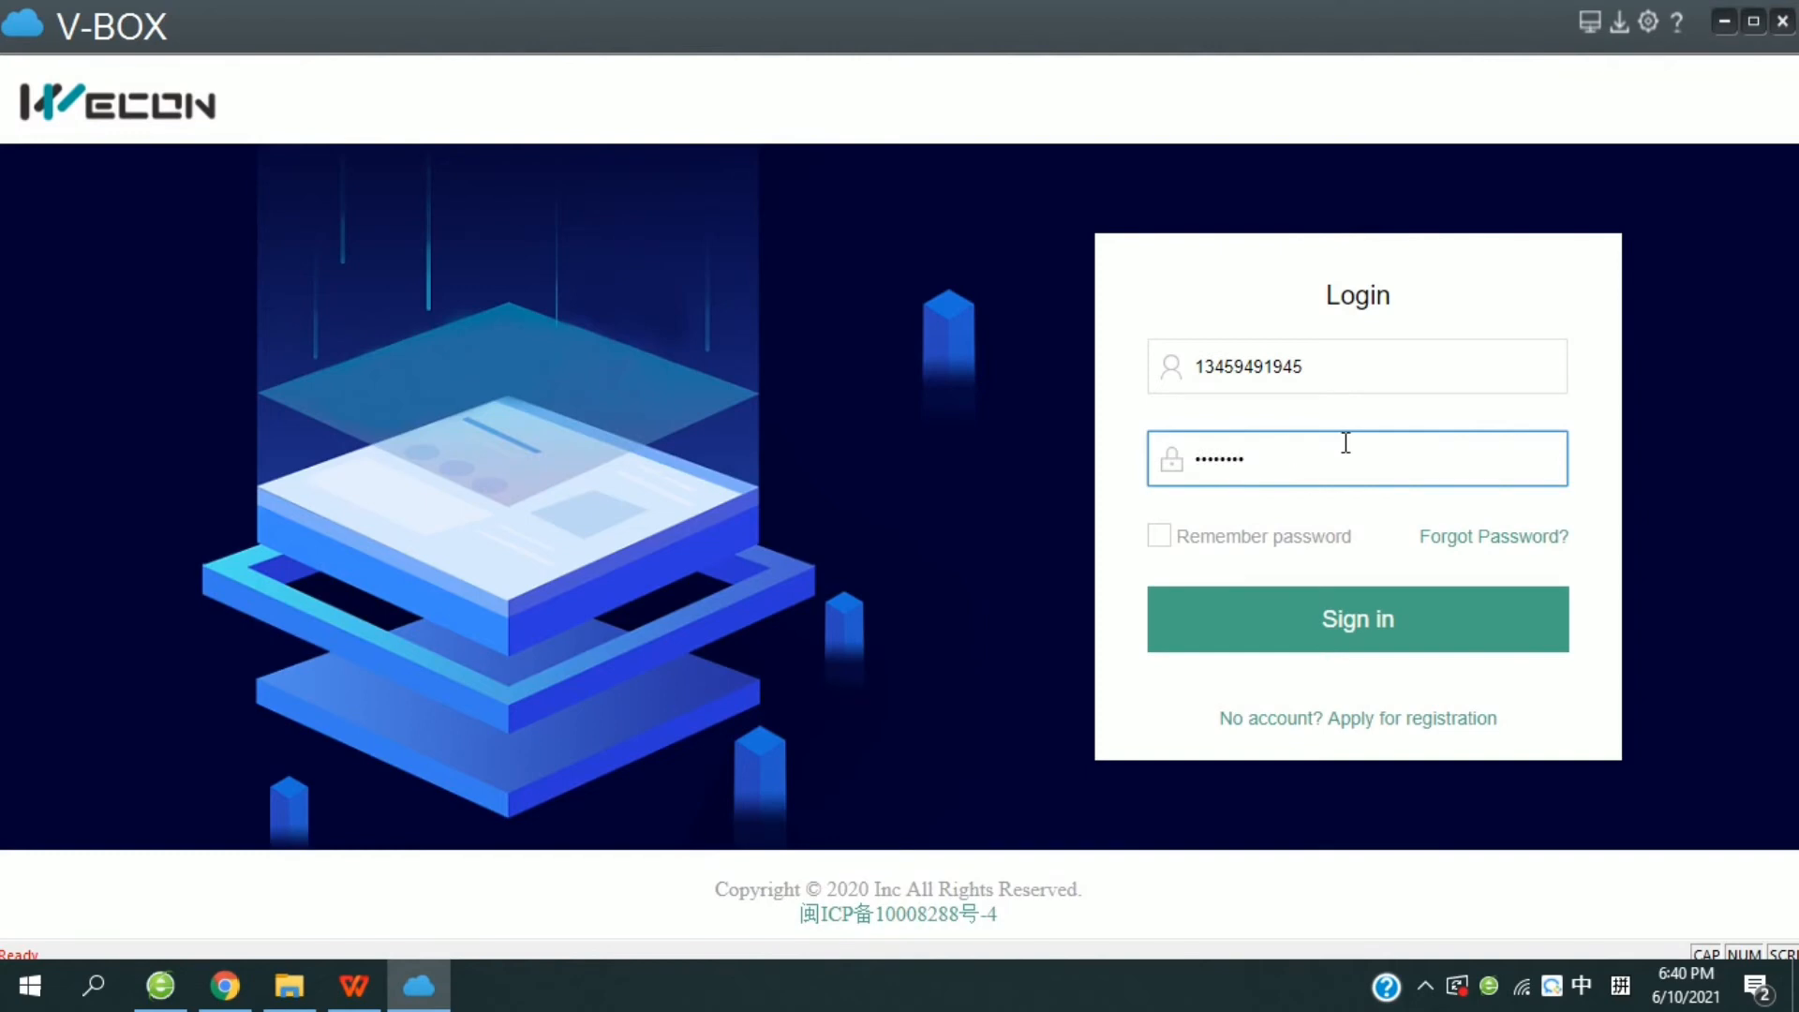
{"action": "left_click", "coordinate": [1334, 627]}
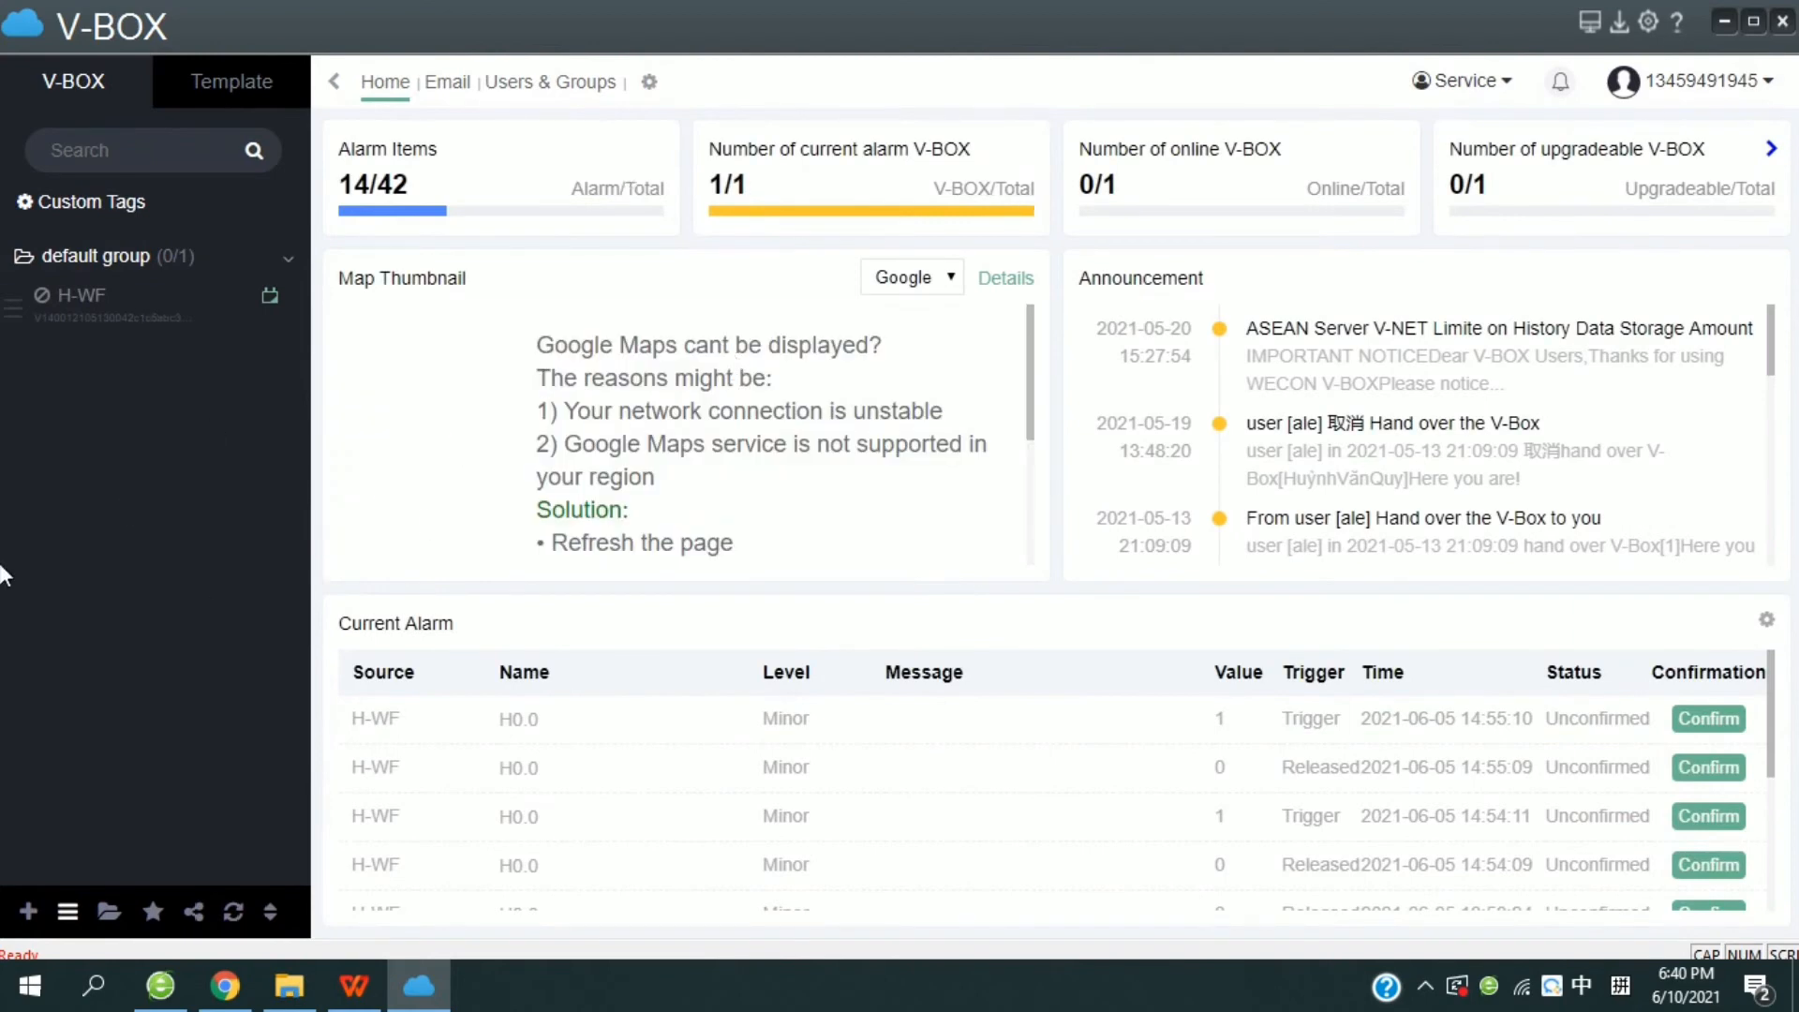
Step: Start adding a V-BOX to the default group and paste the copied machine code as its access key
{"action": "left_click", "coordinate": [29, 919]}
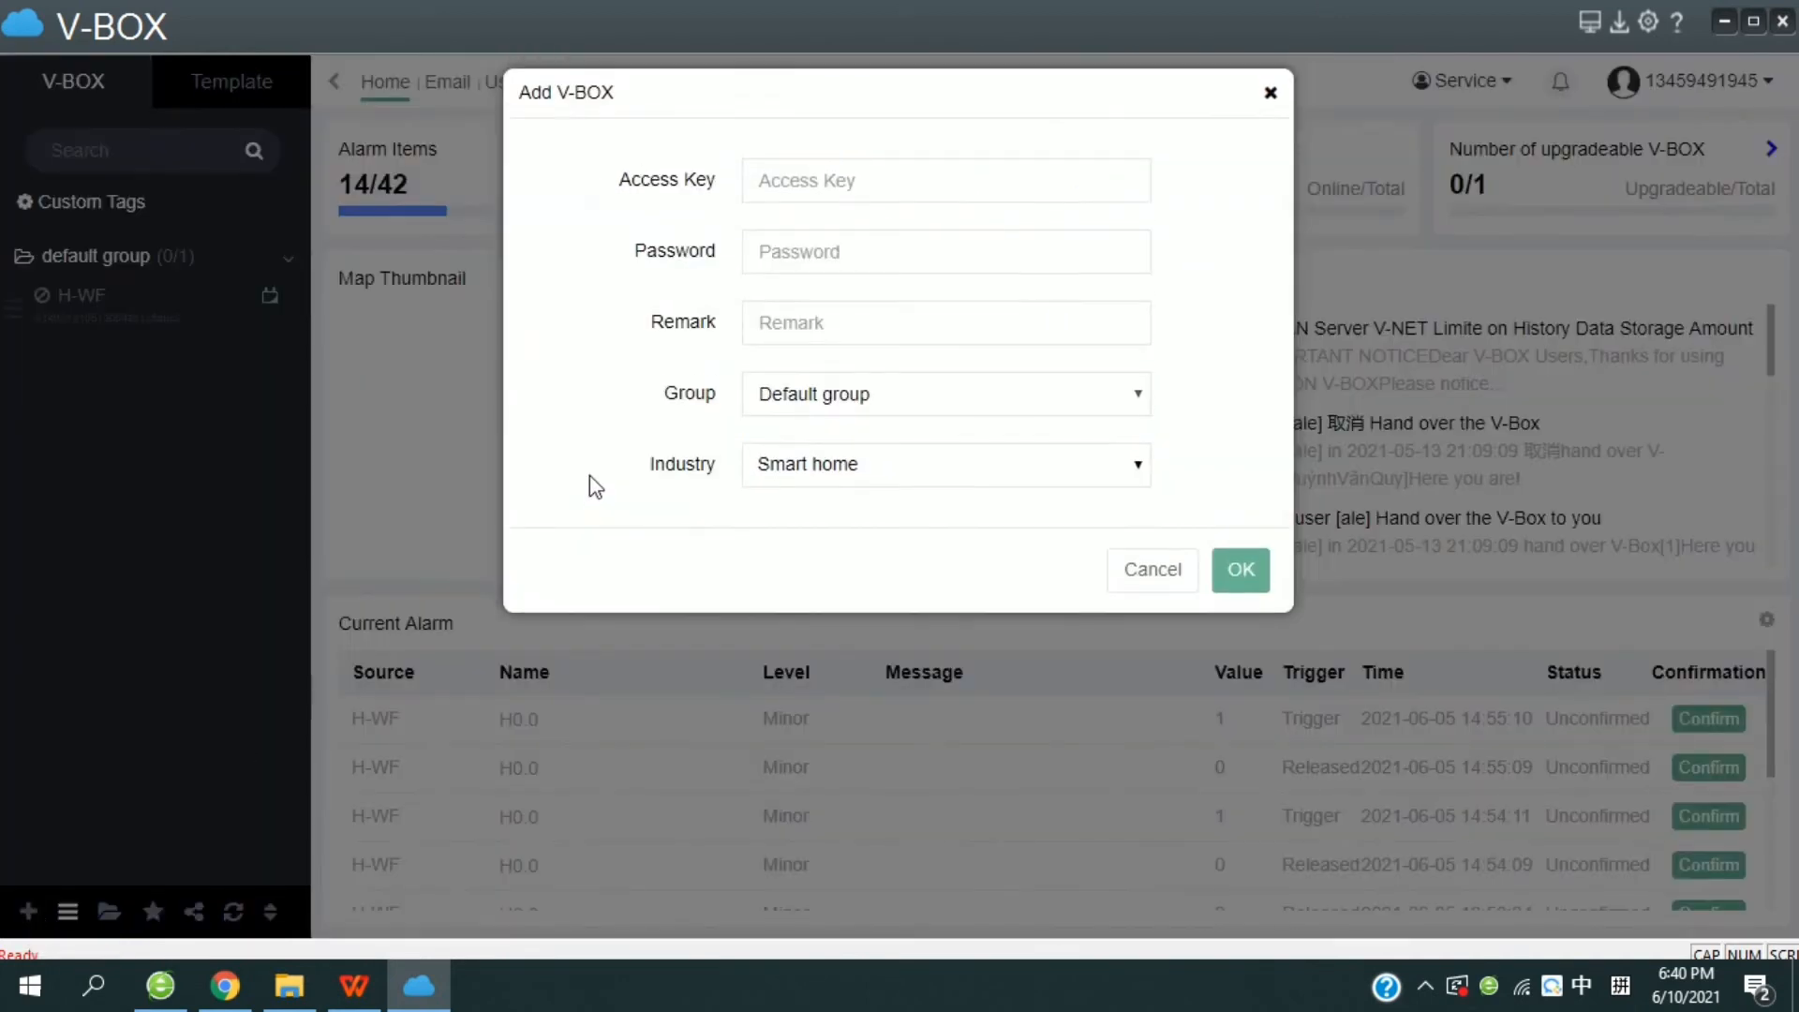
{"action": "left_click", "coordinate": [885, 195]}
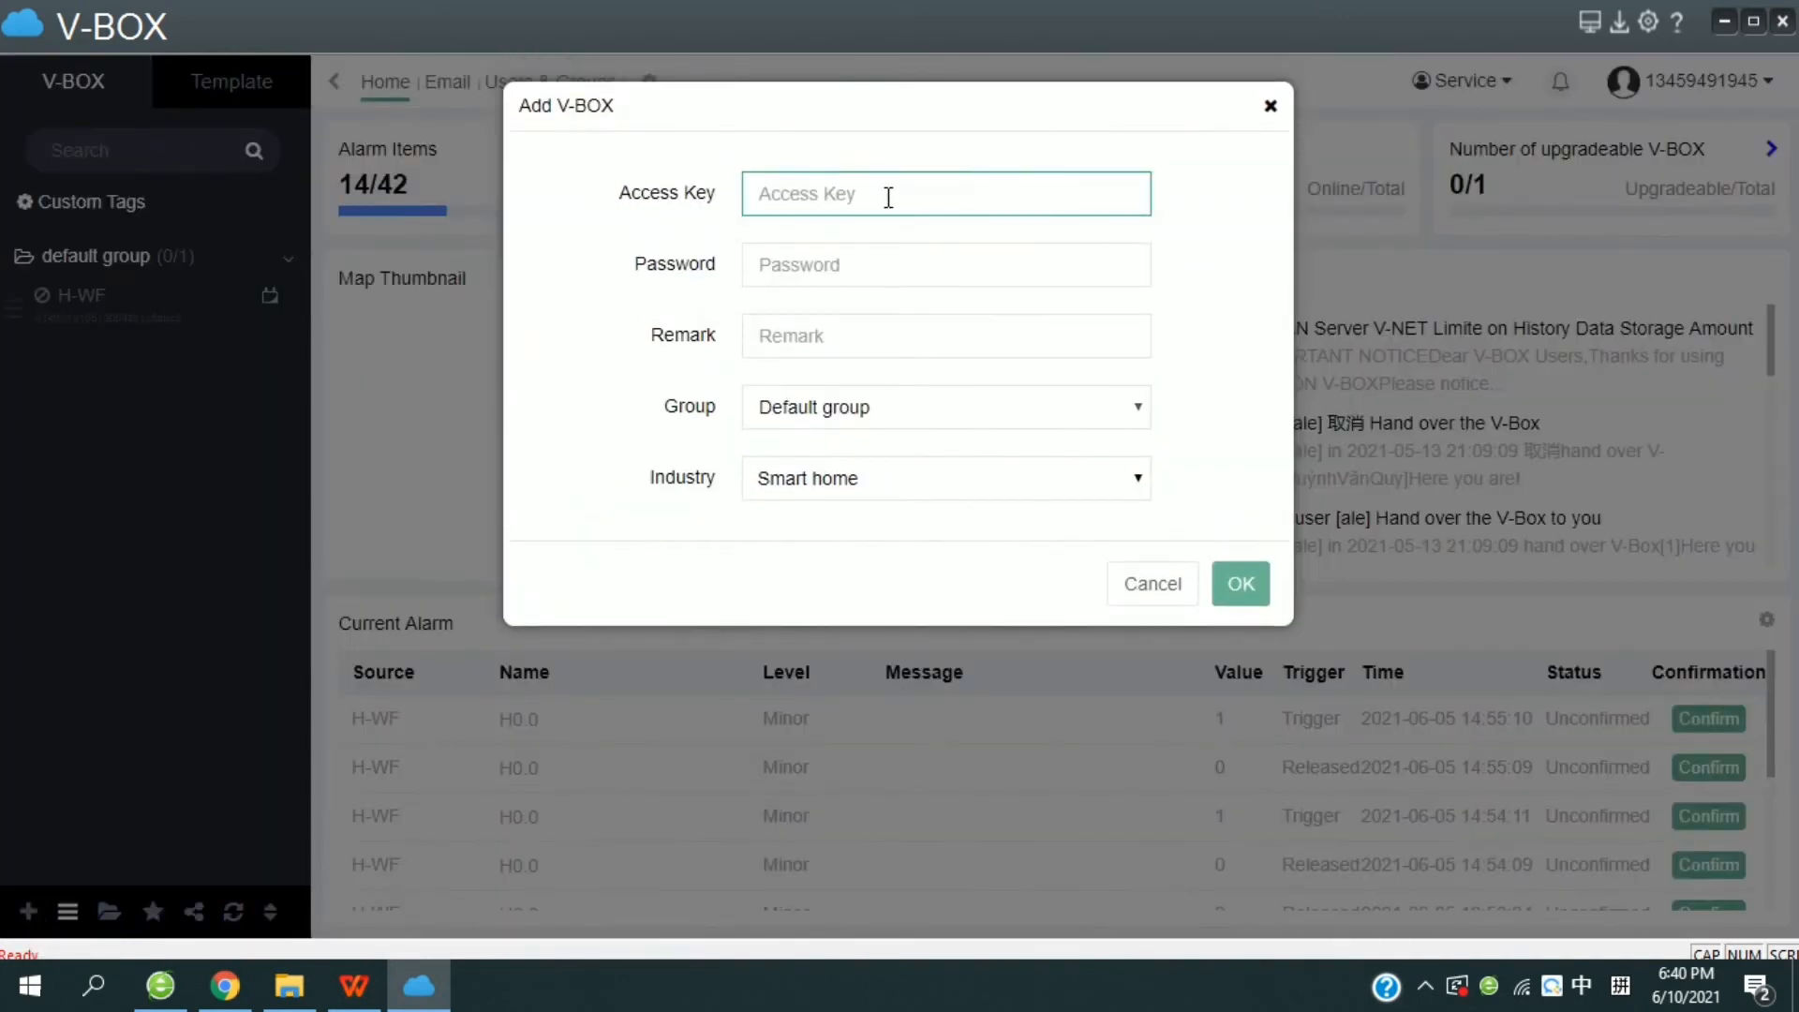
{"action": "key", "text": "ctrl+v"}
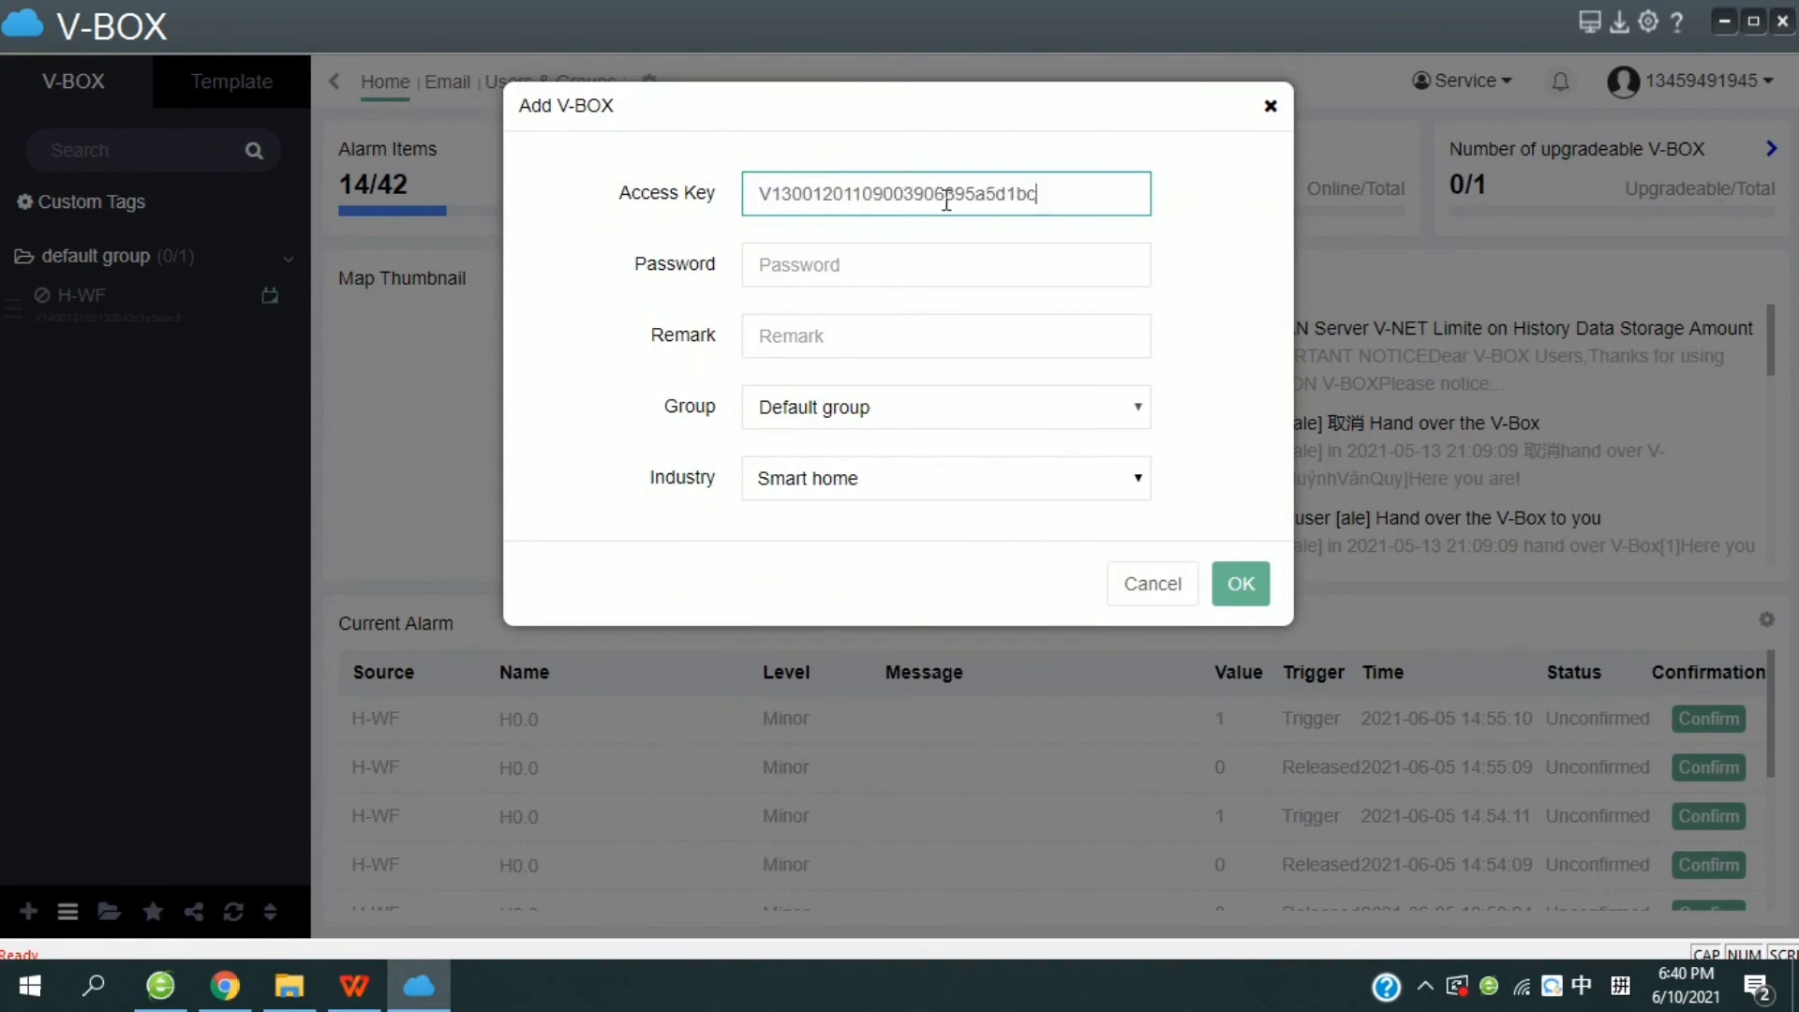
{"action": "mouse_move", "coordinate": [1057, 192]}
{"action": "left_mouse_down"}
{"action": "mouse_move", "coordinate": [763, 188]}
{"action": "mouse_move", "coordinate": [1064, 193]}
{"action": "left_mouse_up"}
{"action": "left_click", "coordinate": [821, 204]}
Step: Enter the box's password, set the remark to Vbox1 and submit the new V-BOX
{"action": "left_click", "coordinate": [821, 279]}
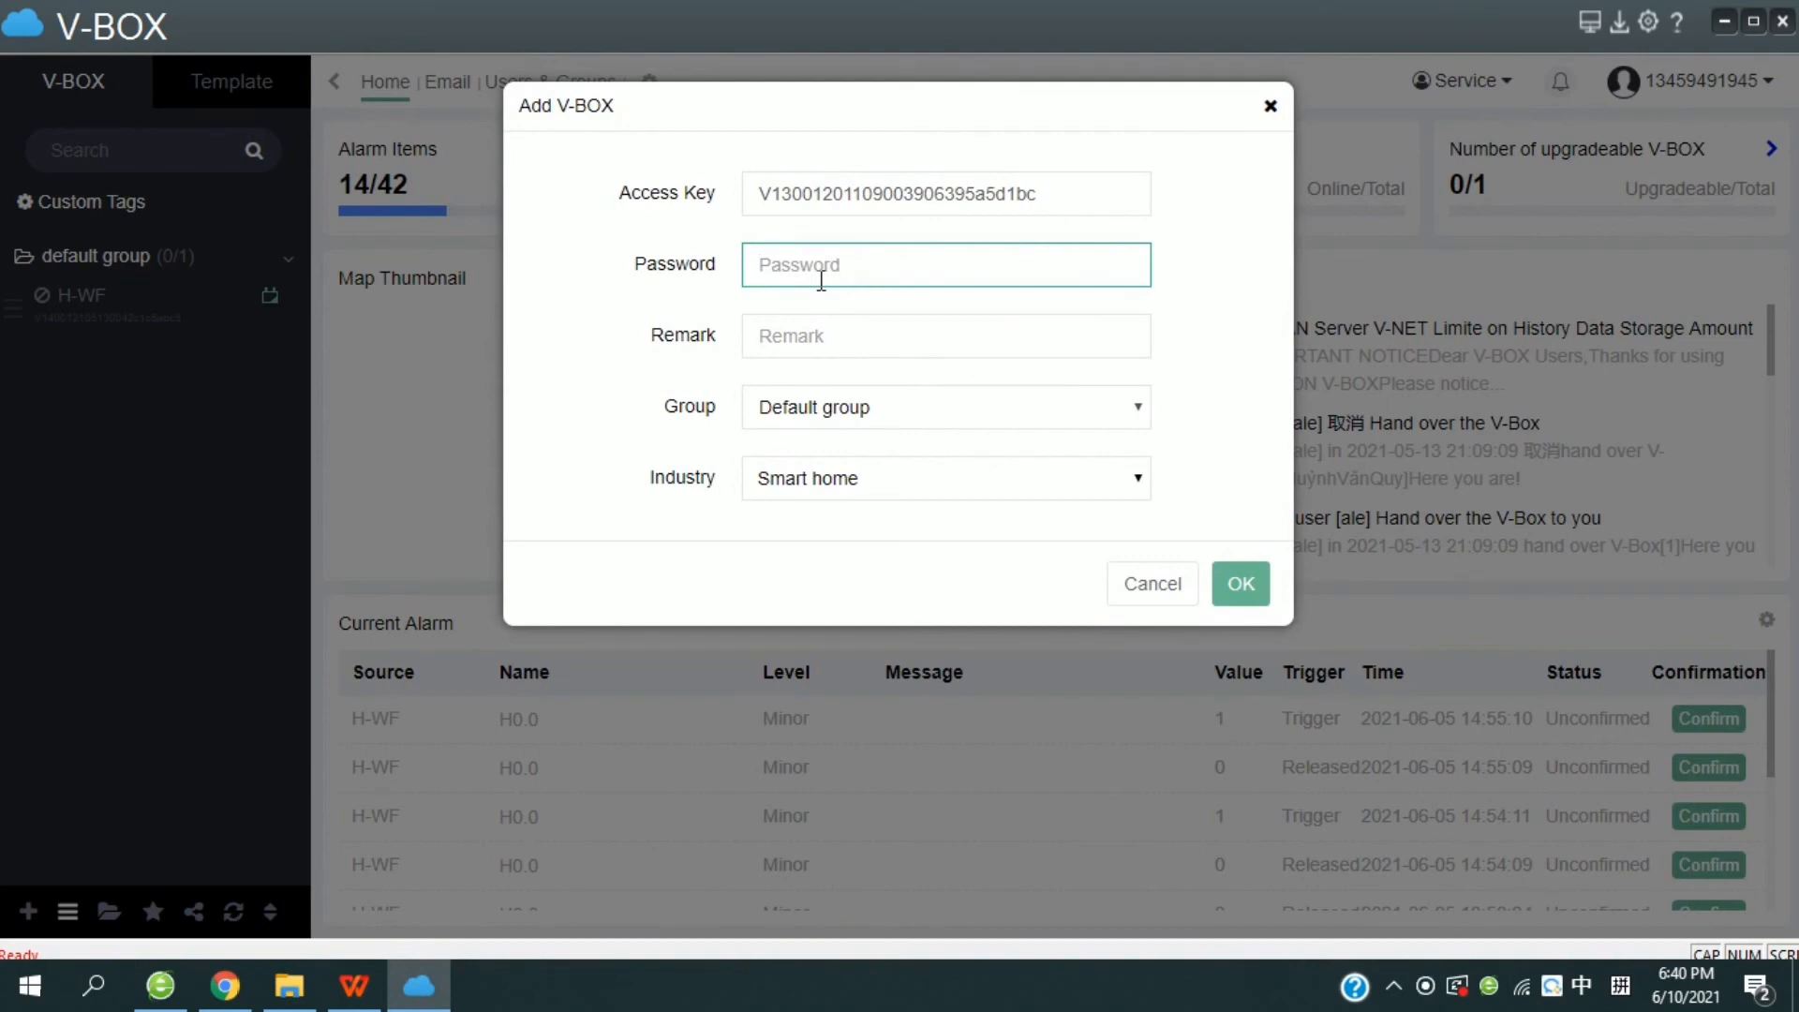
{"action": "type", "text": "1"}
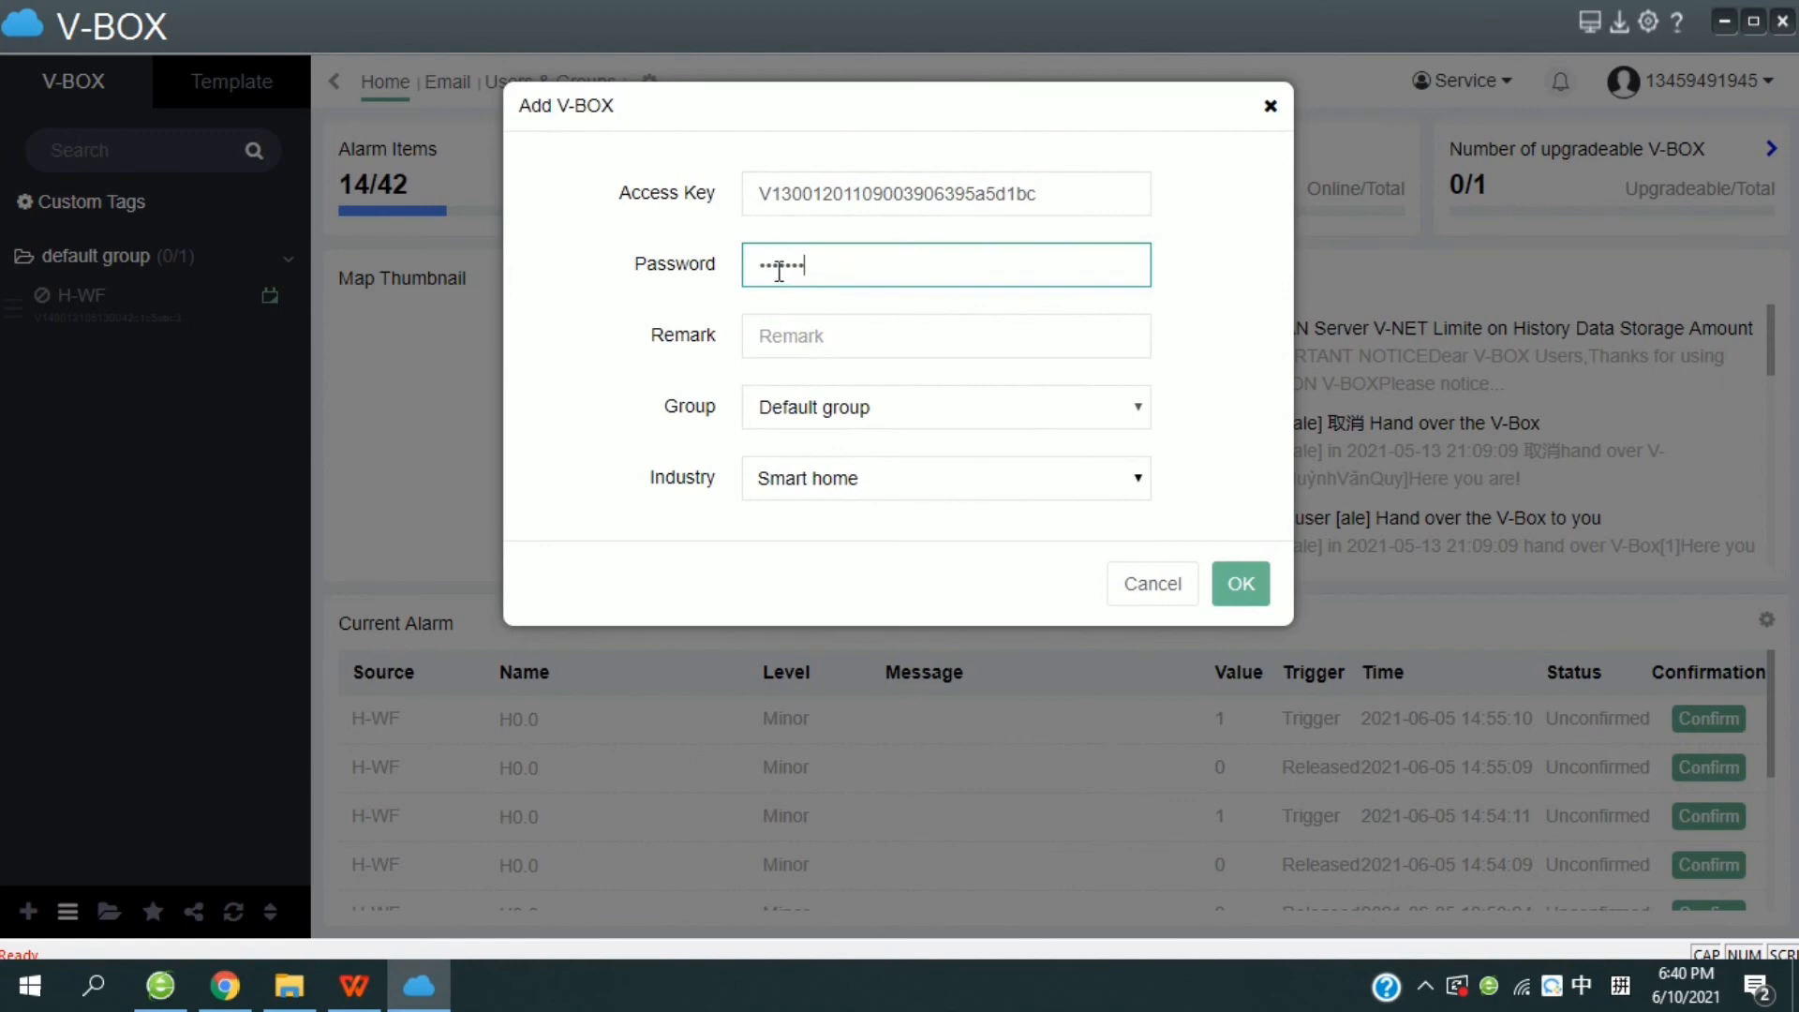
{"action": "left_click", "coordinate": [796, 337]}
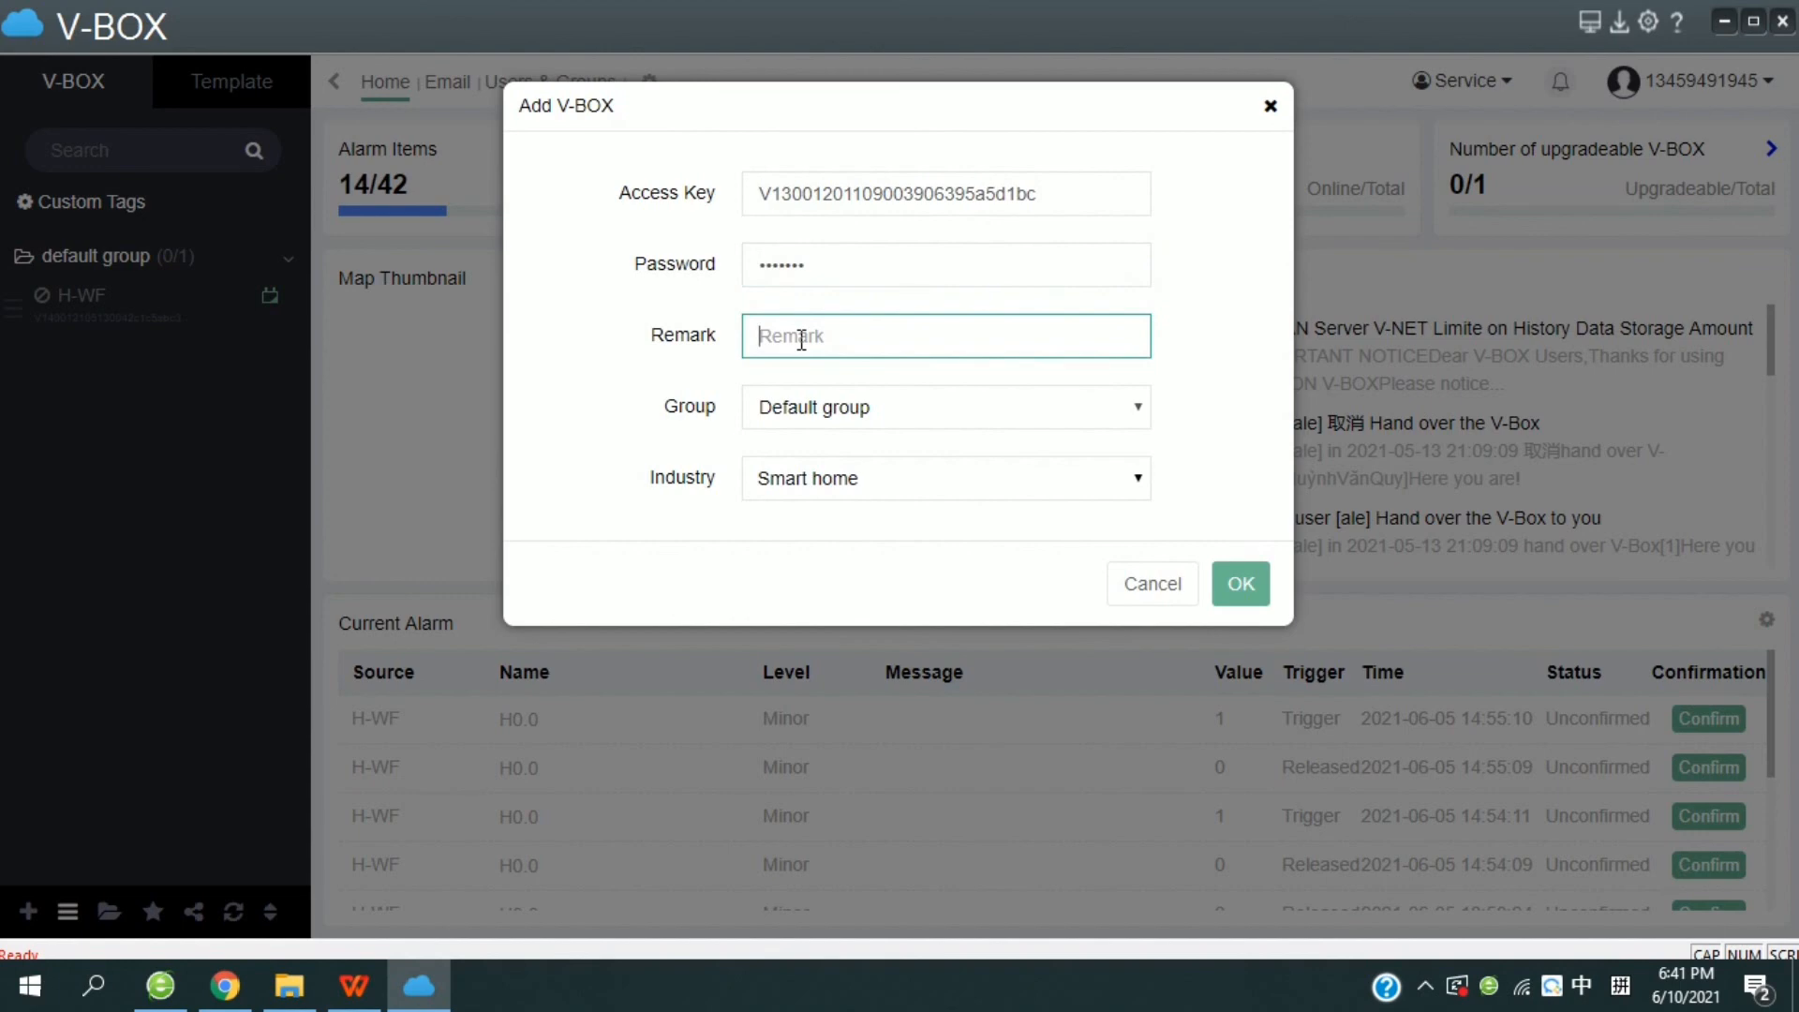
{"action": "type", "text": "Vbox1"}
{"action": "left_click", "coordinate": [1239, 584]}
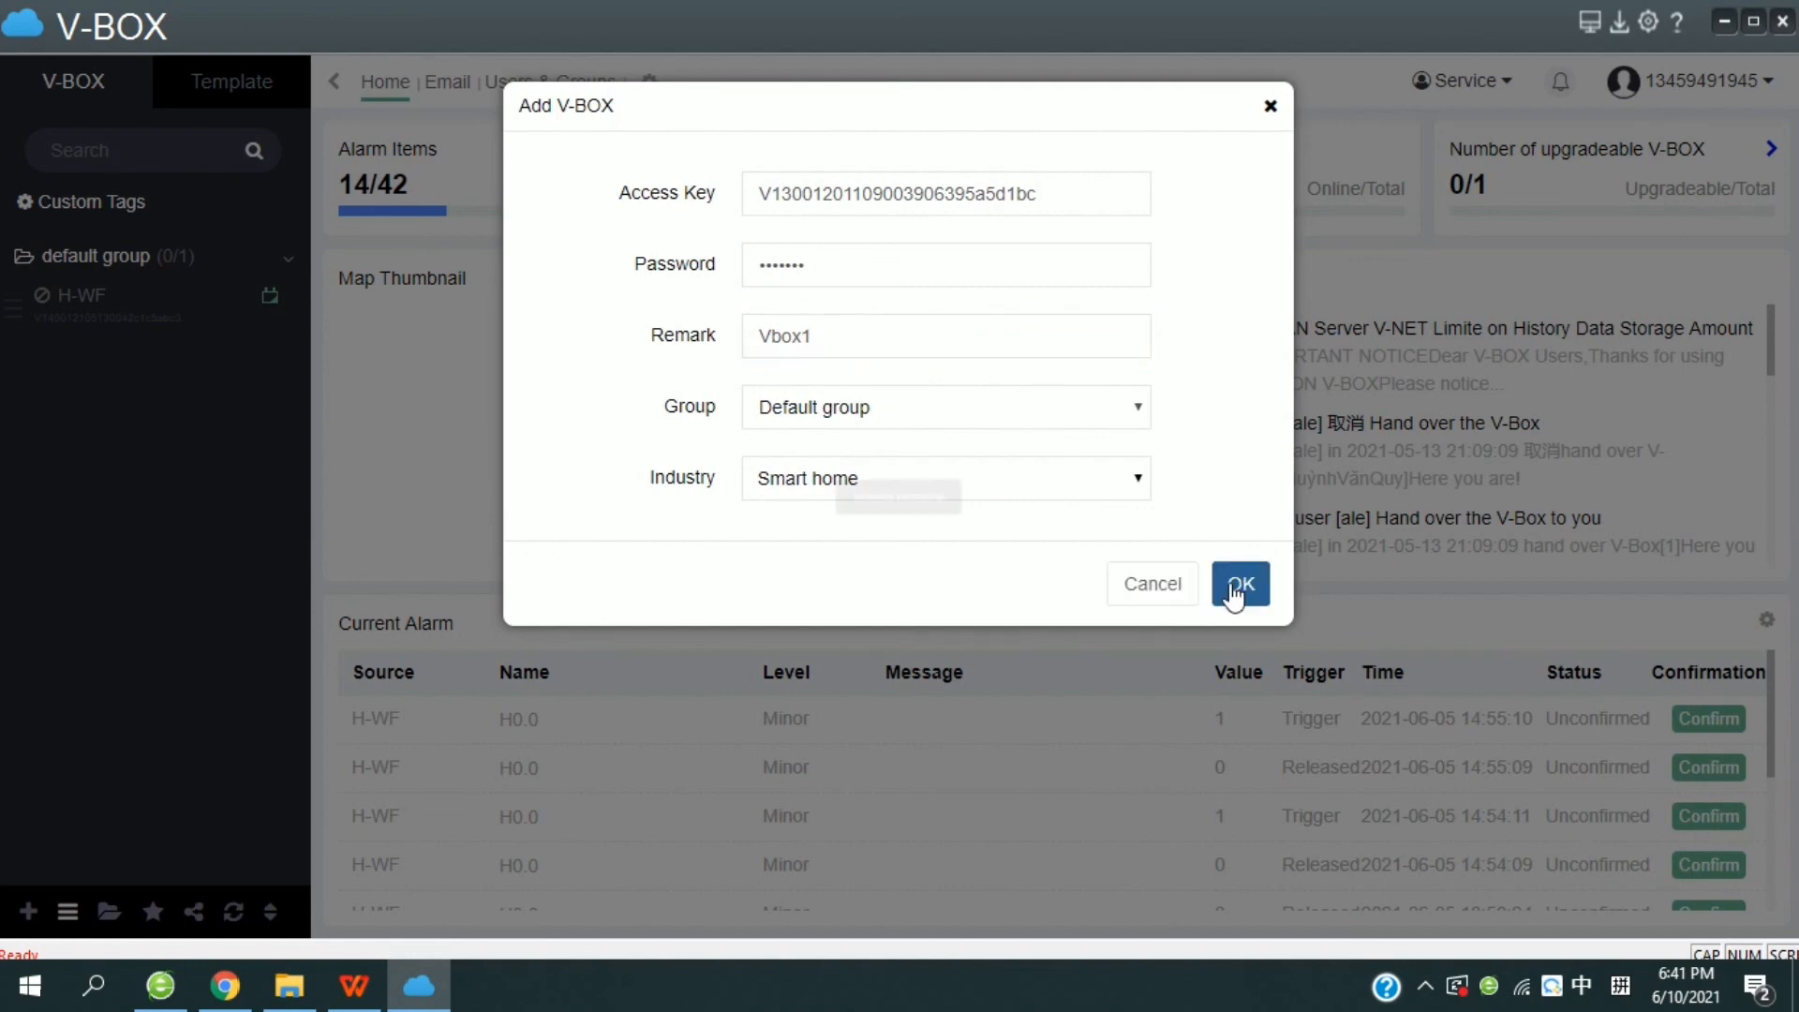
Step: Replace the box's password with the correct one and submit the V-BOX again
{"action": "double_click", "coordinate": [874, 262]}
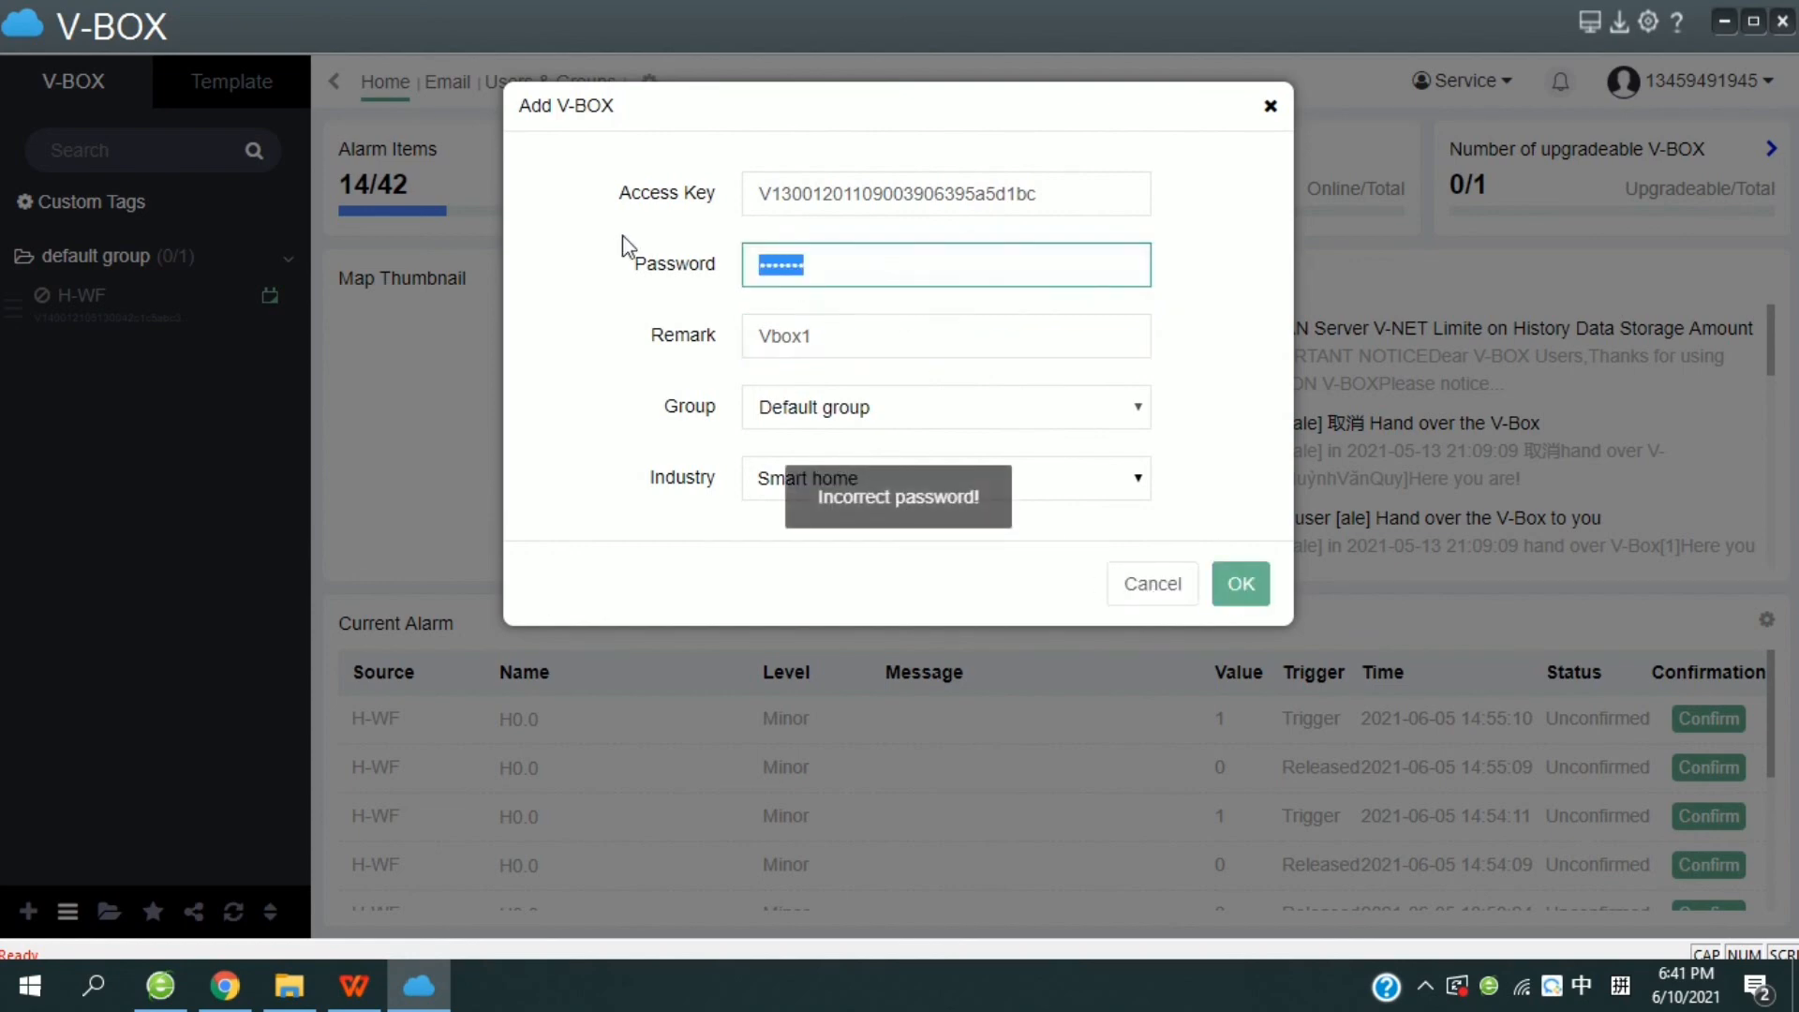
{"action": "type", "text": "•••"}
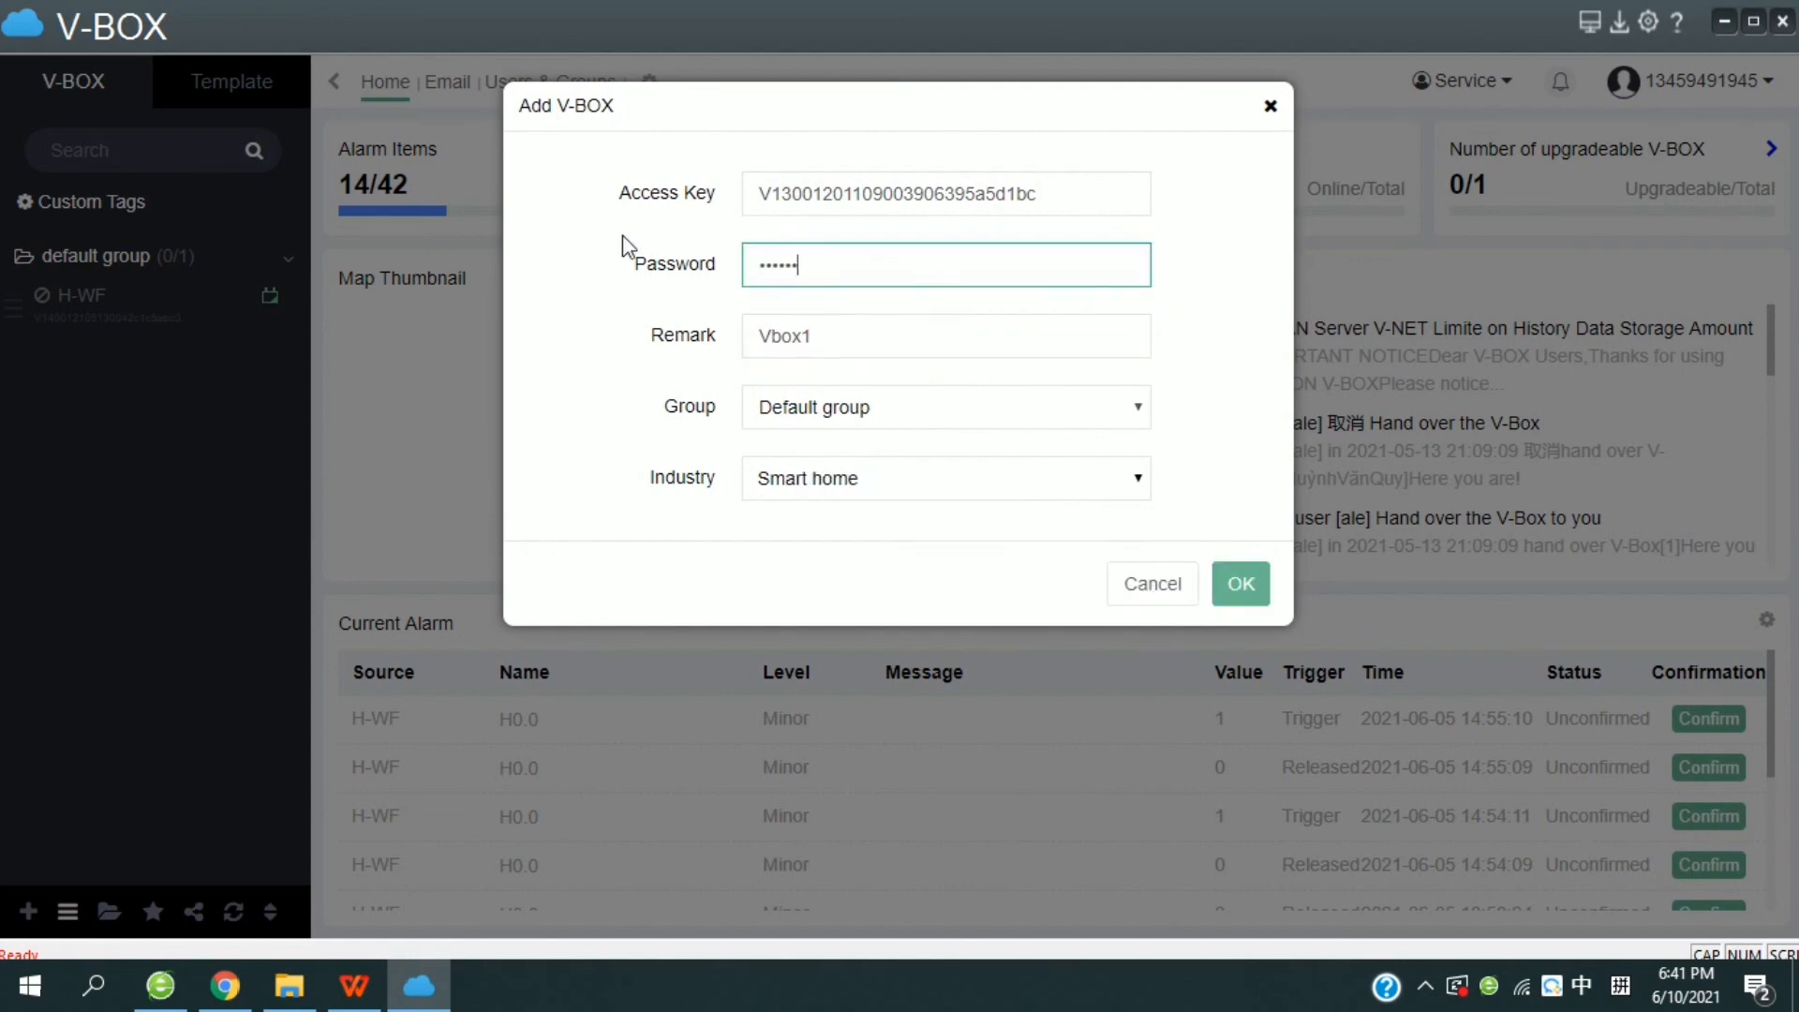
{"action": "type", "text": "•••"}
{"action": "left_click", "coordinate": [1256, 581]}
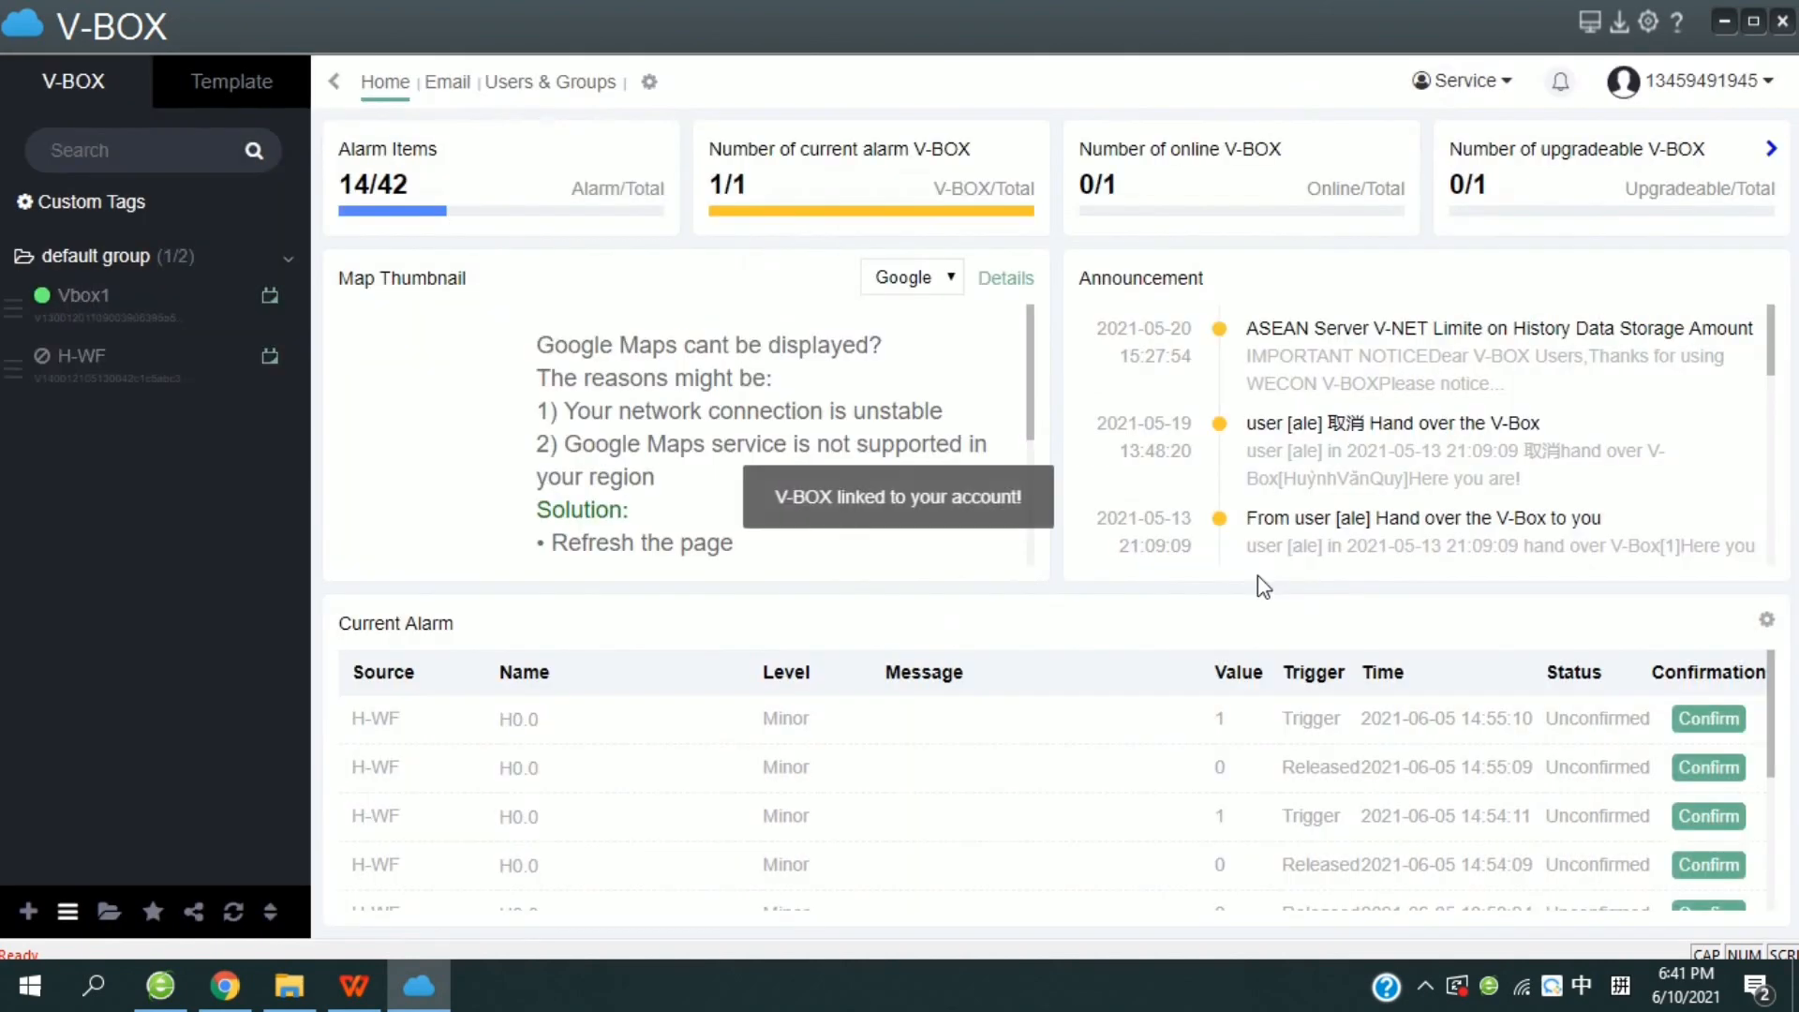
Step: Open Vbox1 from the default group to view its real-time data
{"action": "left_click", "coordinate": [148, 328]}
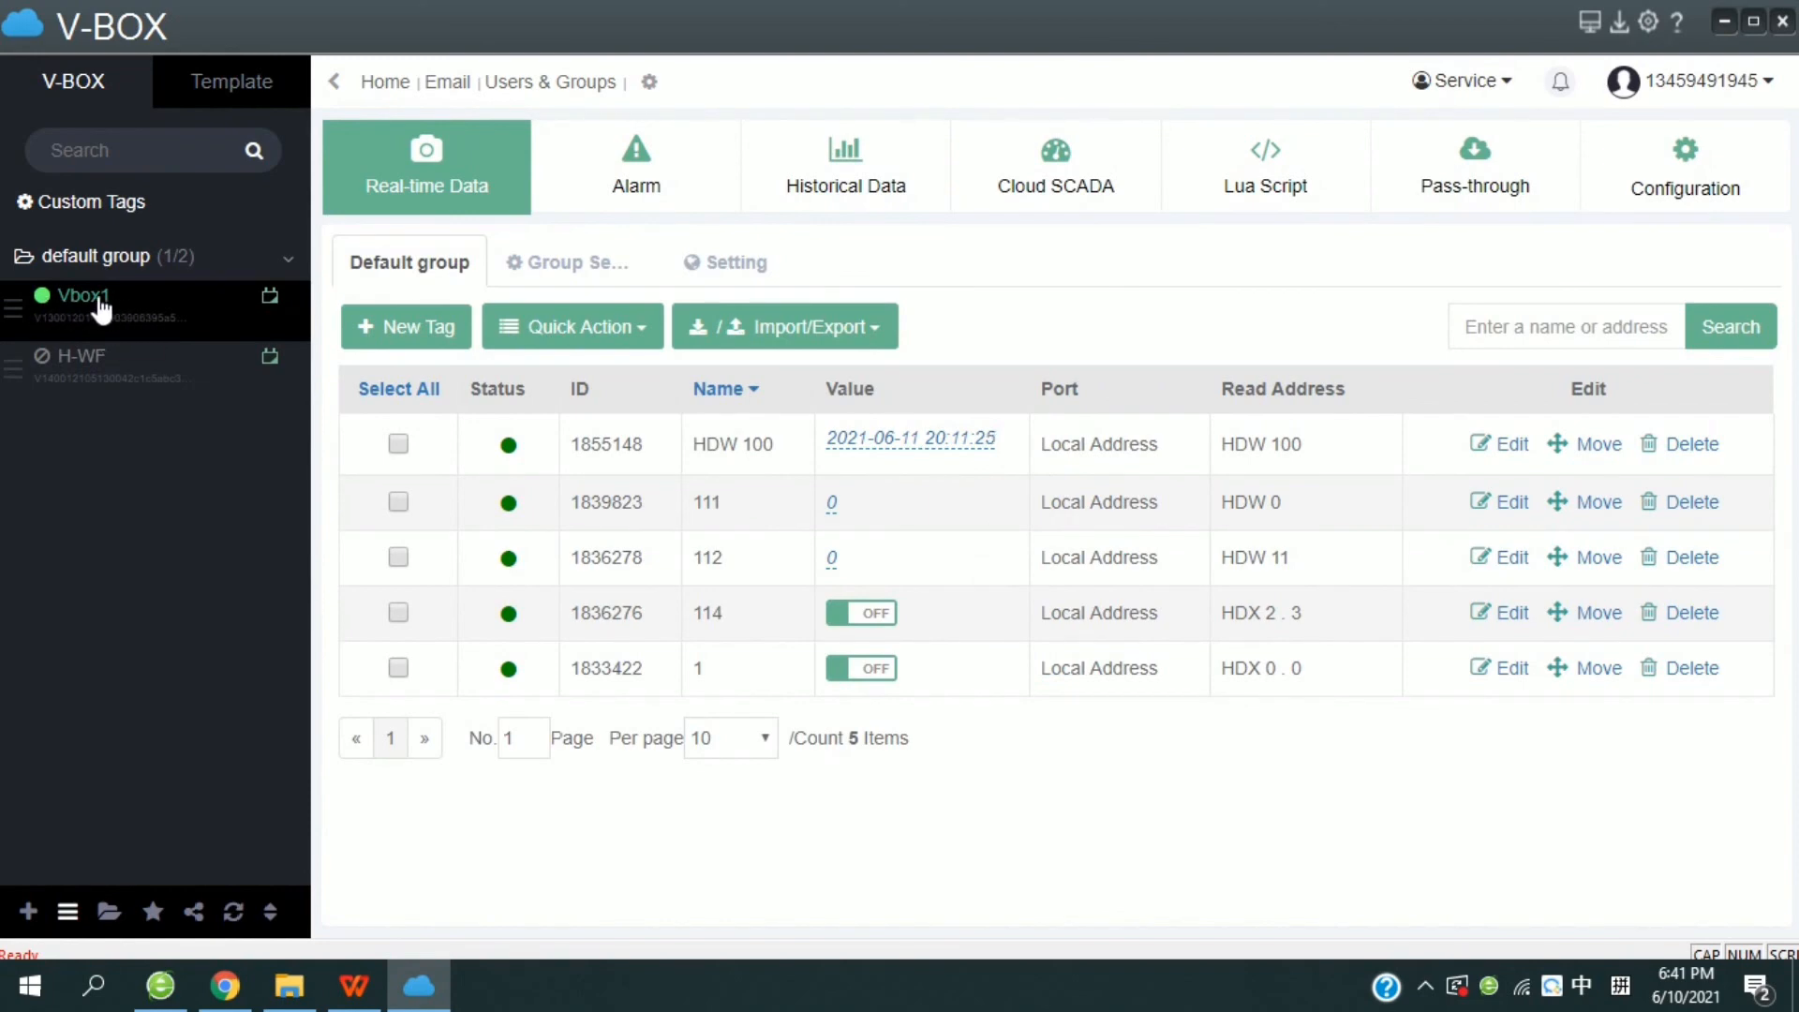
{"action": "left_click", "coordinate": [161, 321]}
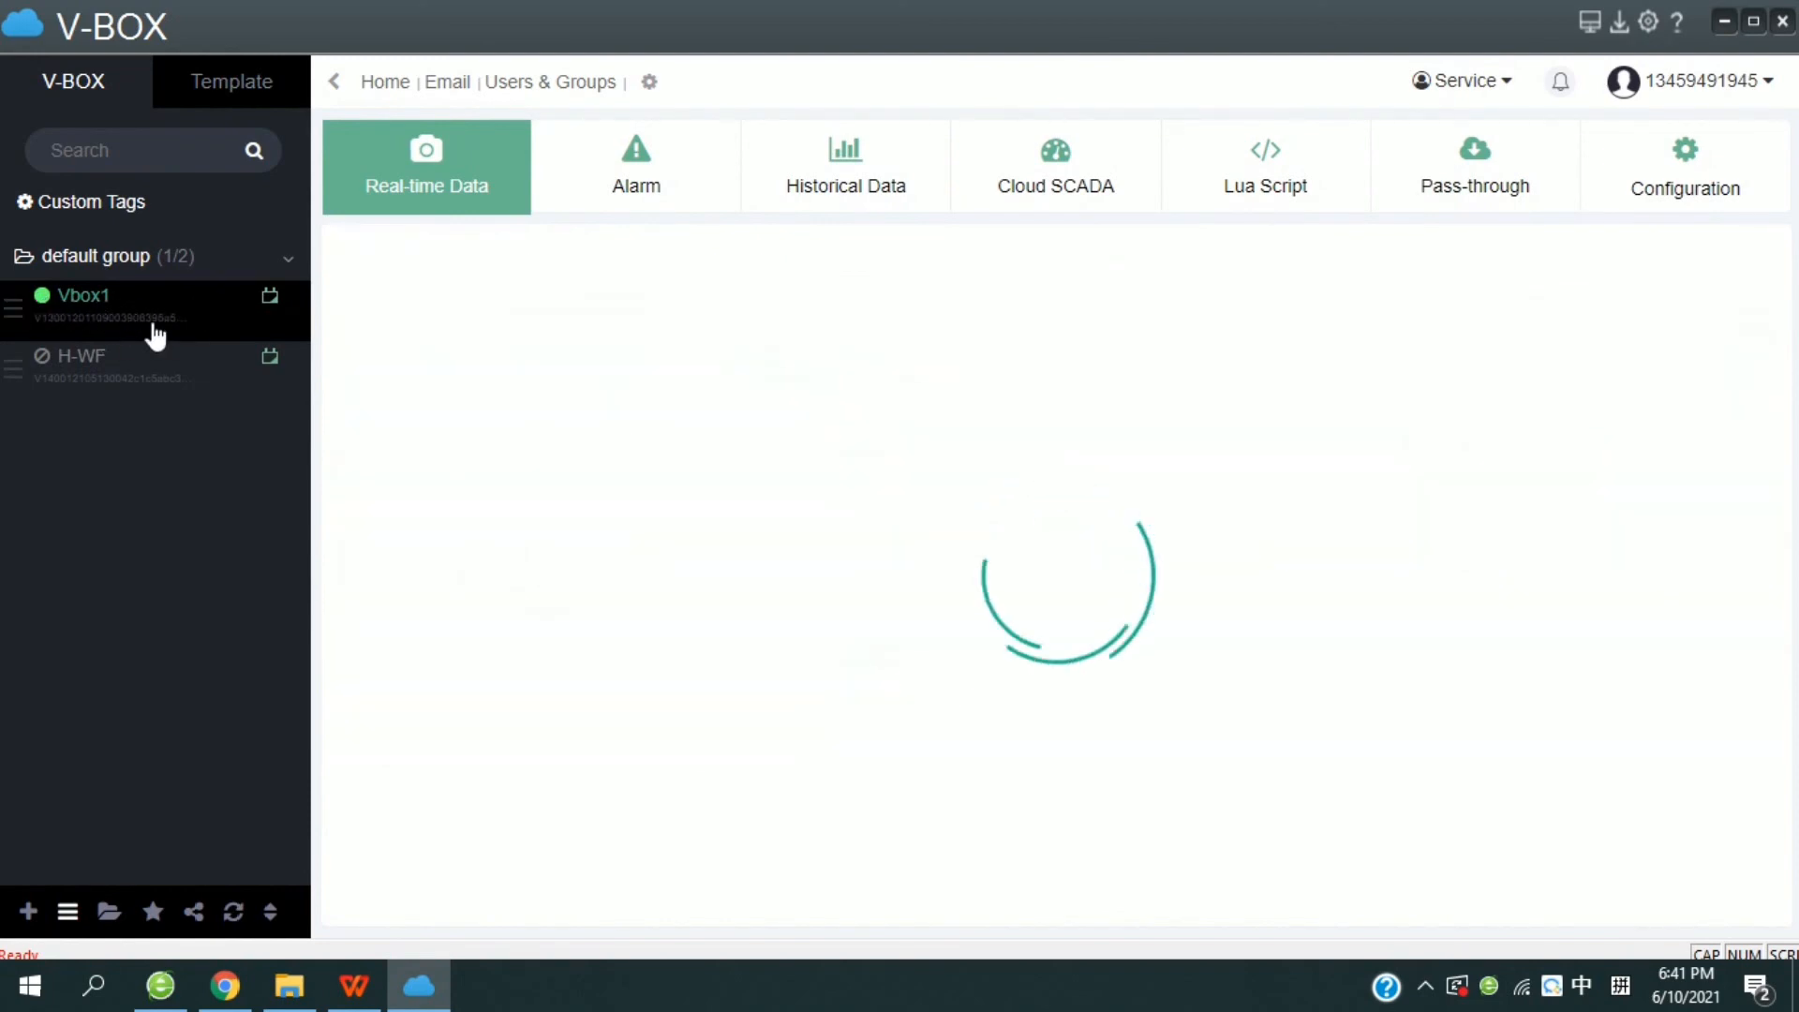